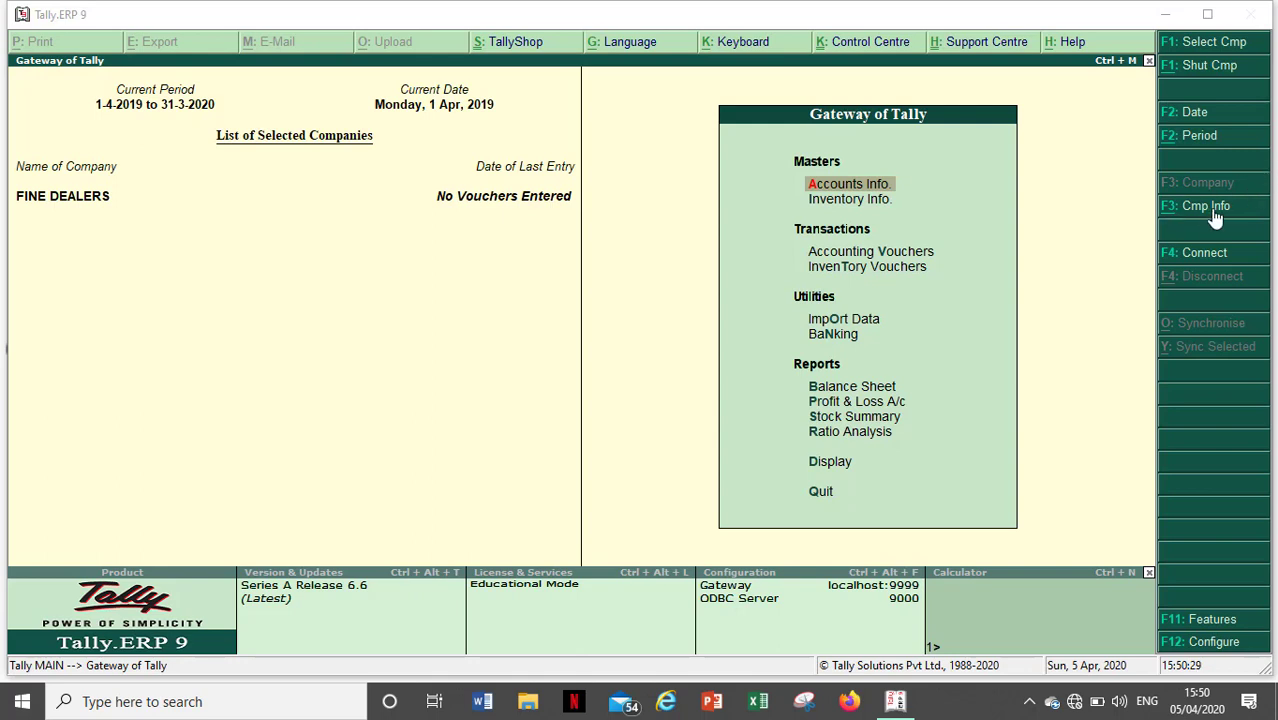
click(1205, 208)
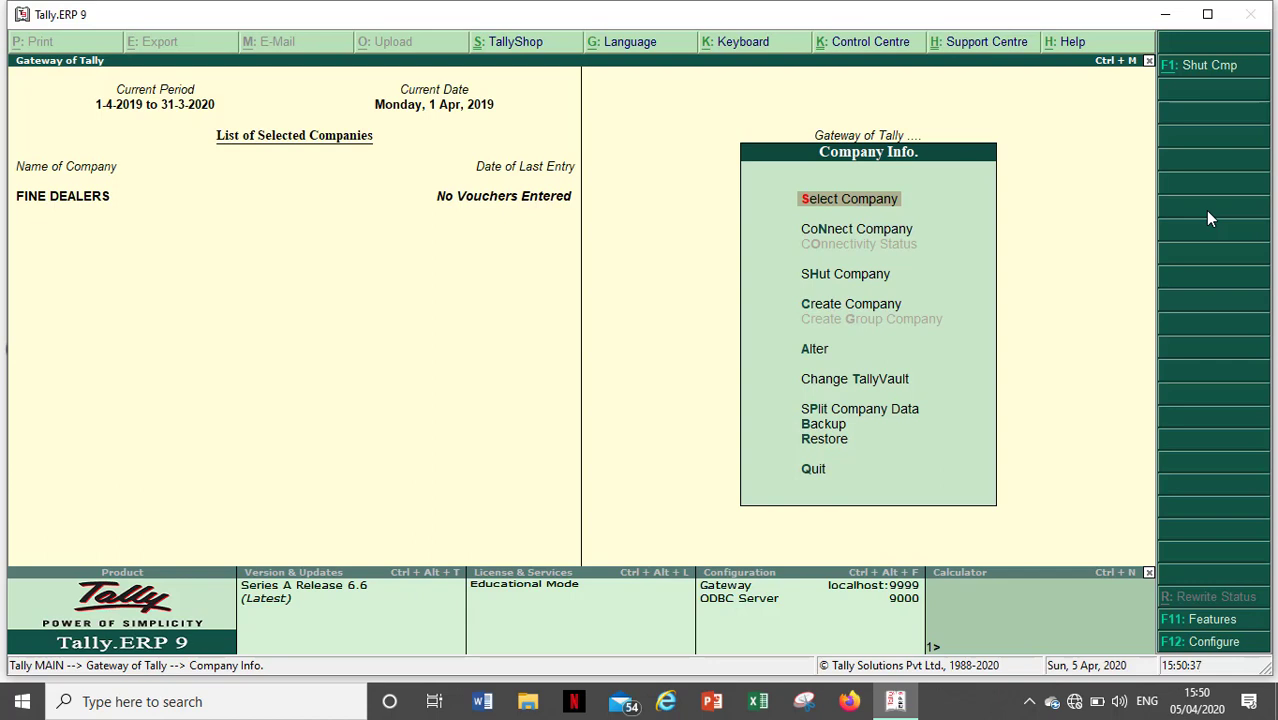
key(Down)
key(Down)
key(Down)
key(Down)
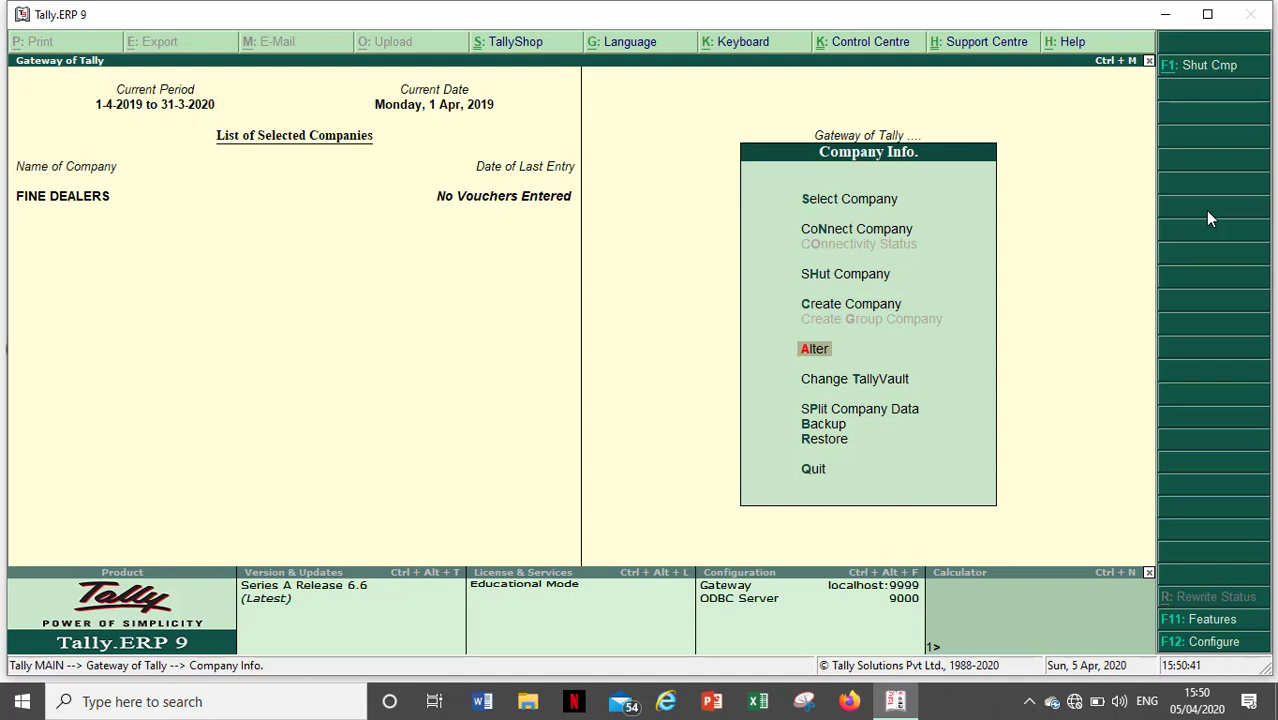
key(Return)
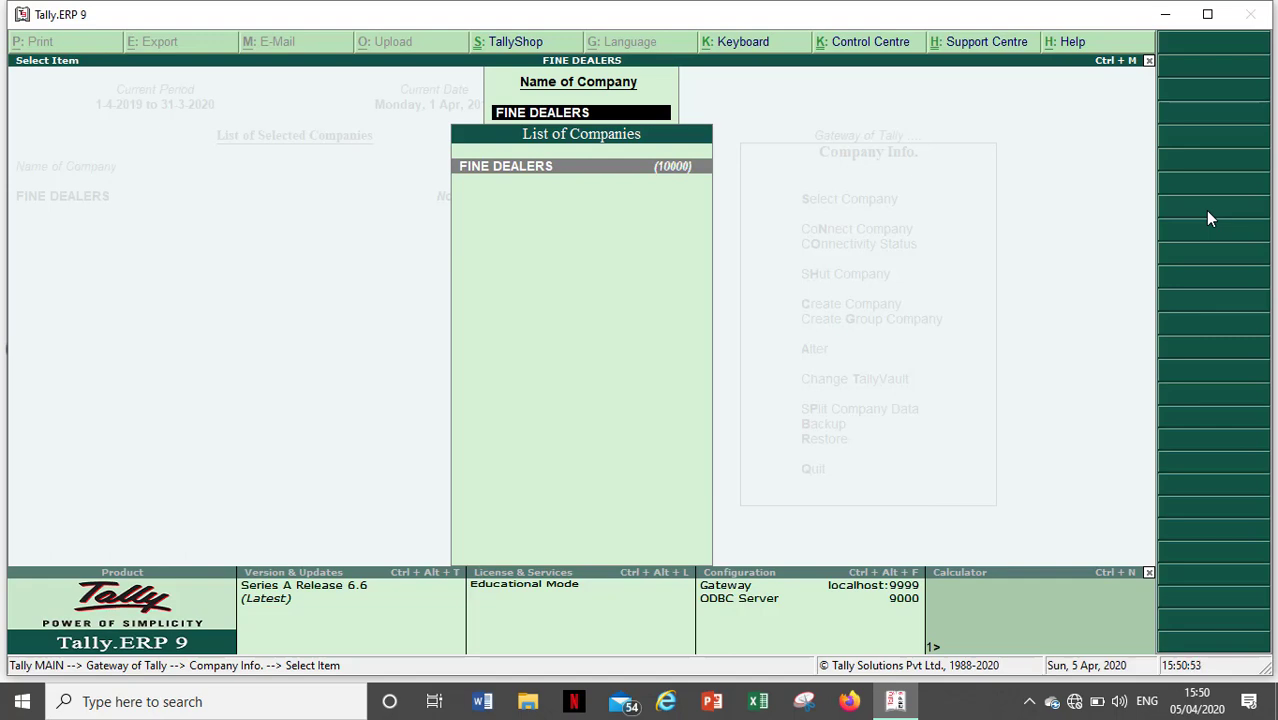
key(BackSpace)
key(Escape)
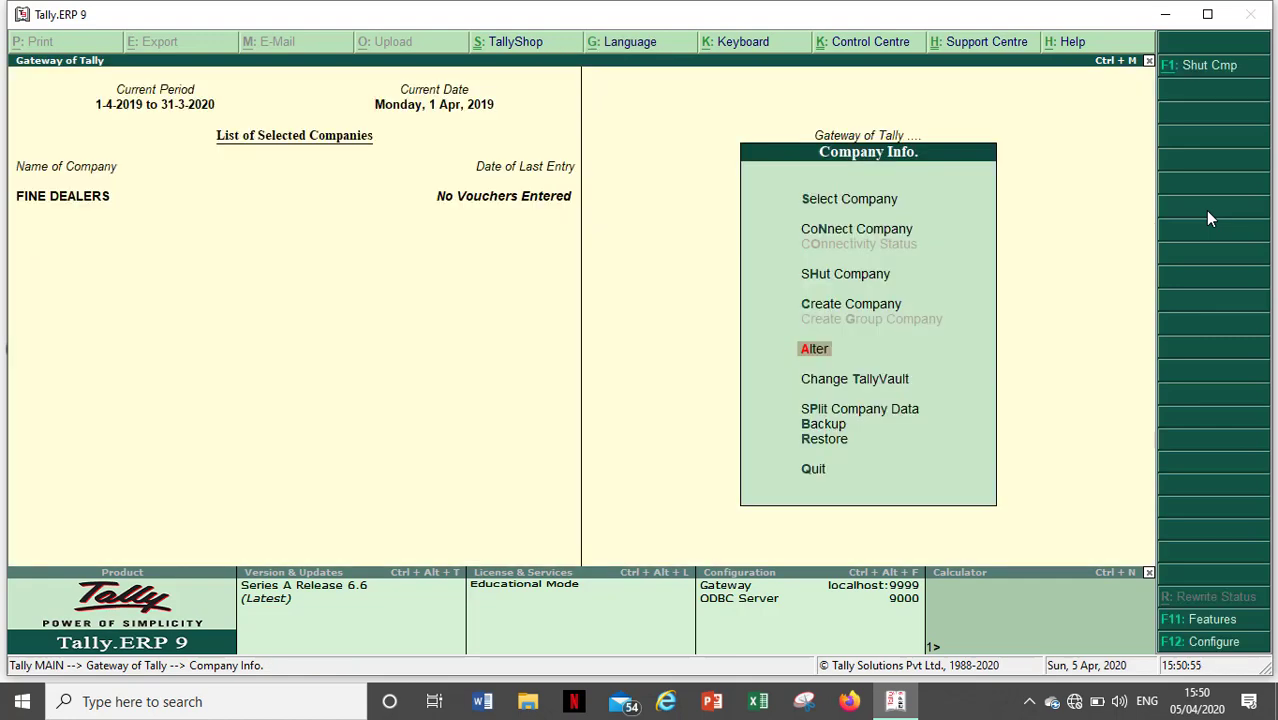
key(Escape)
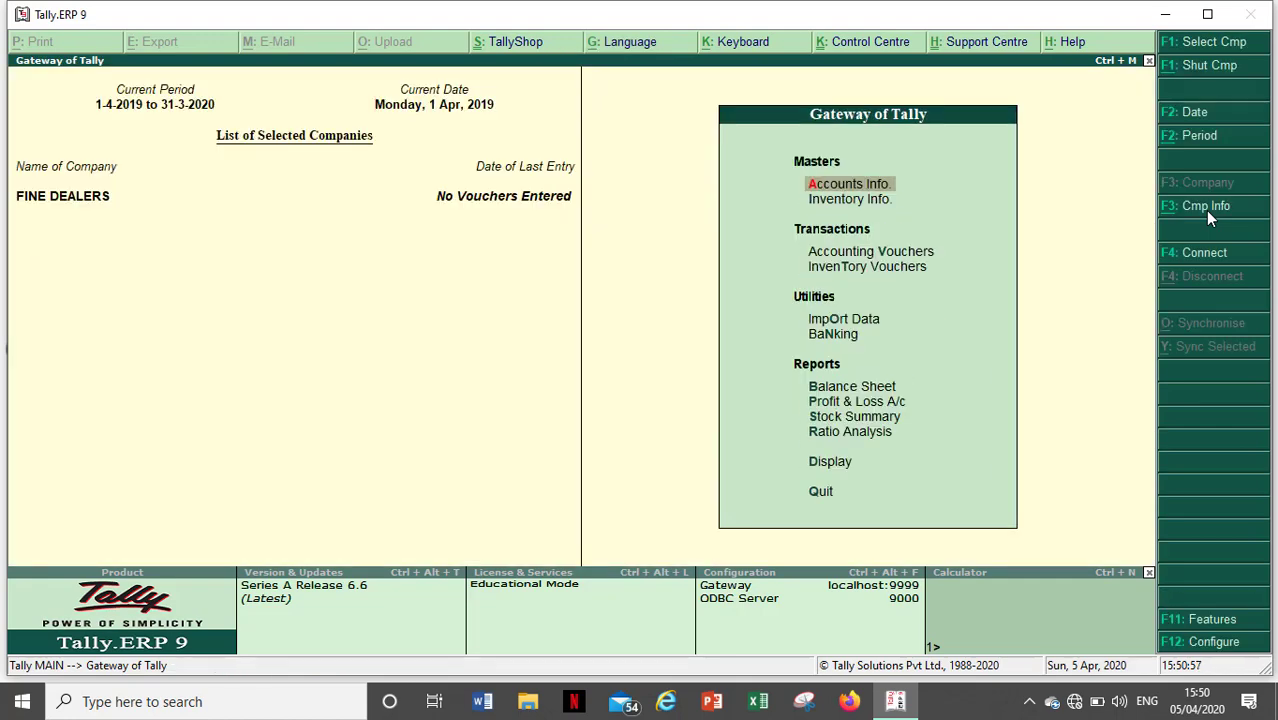
click(1205, 210)
key(Escape)
- Load ABC COMPANY from the list of companies alongside FINE DEALERS
click(1203, 50)
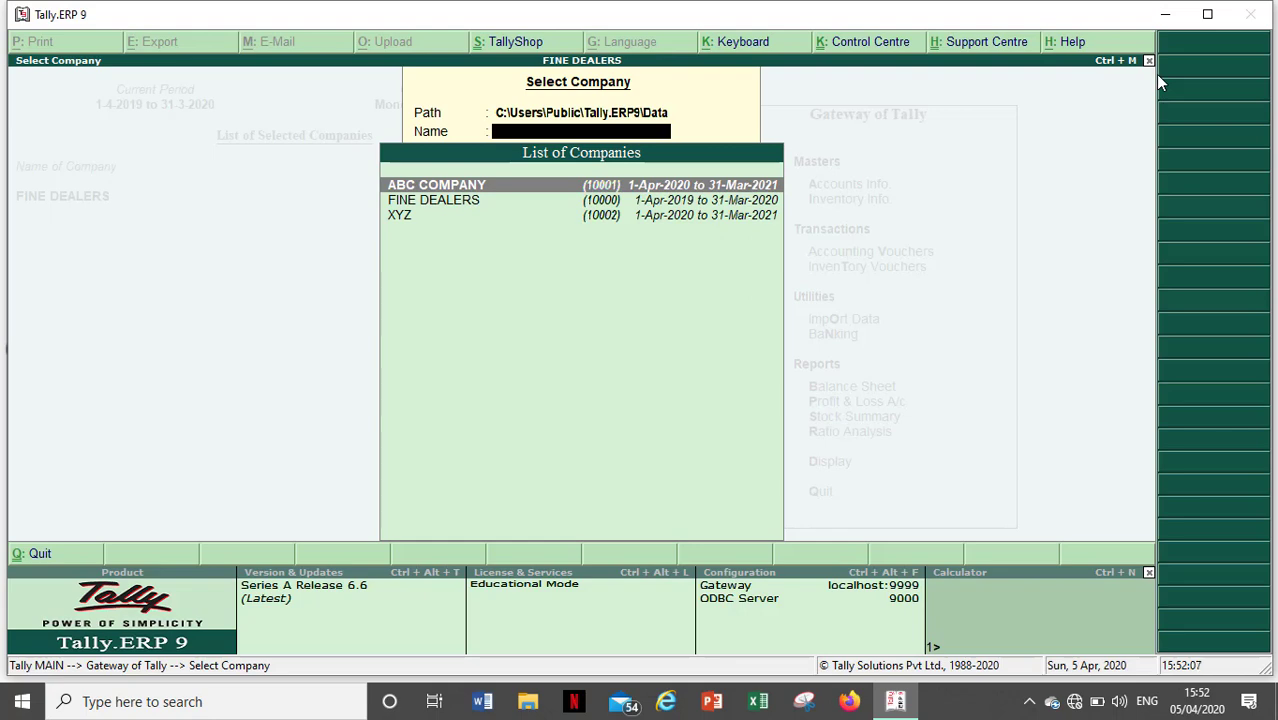
key(Down)
key(Down)
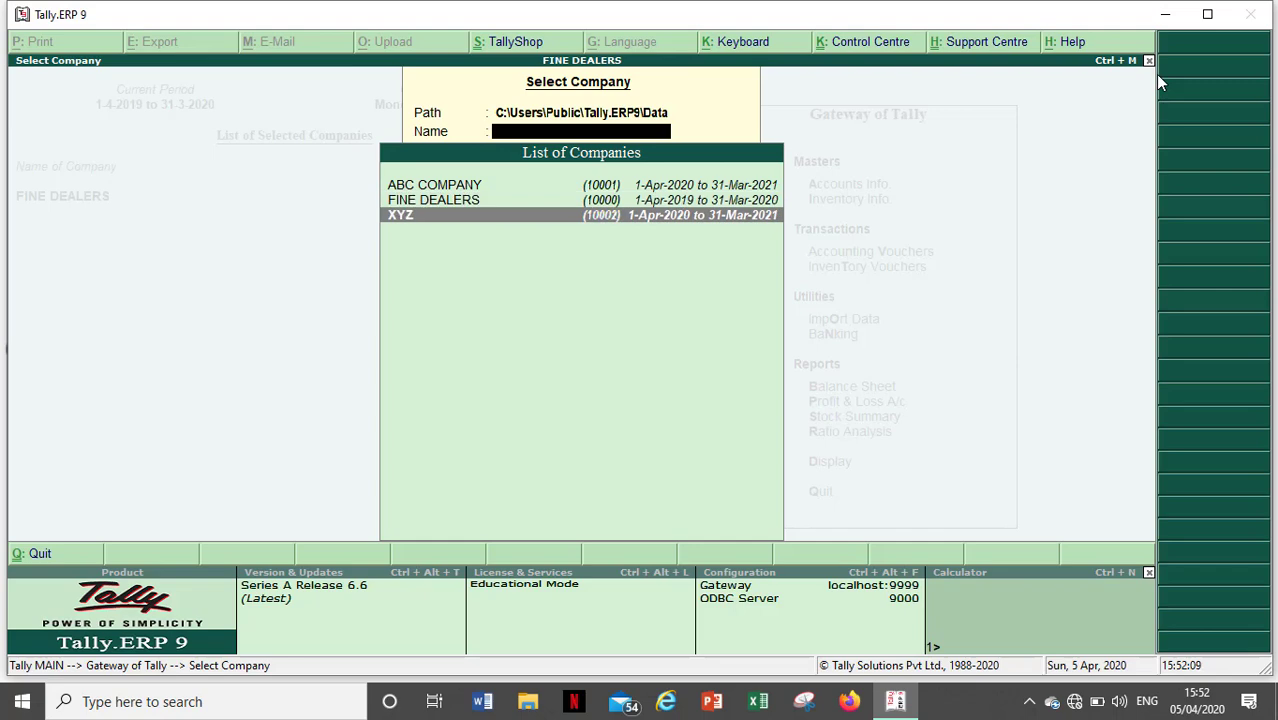
key(Up)
key(Up)
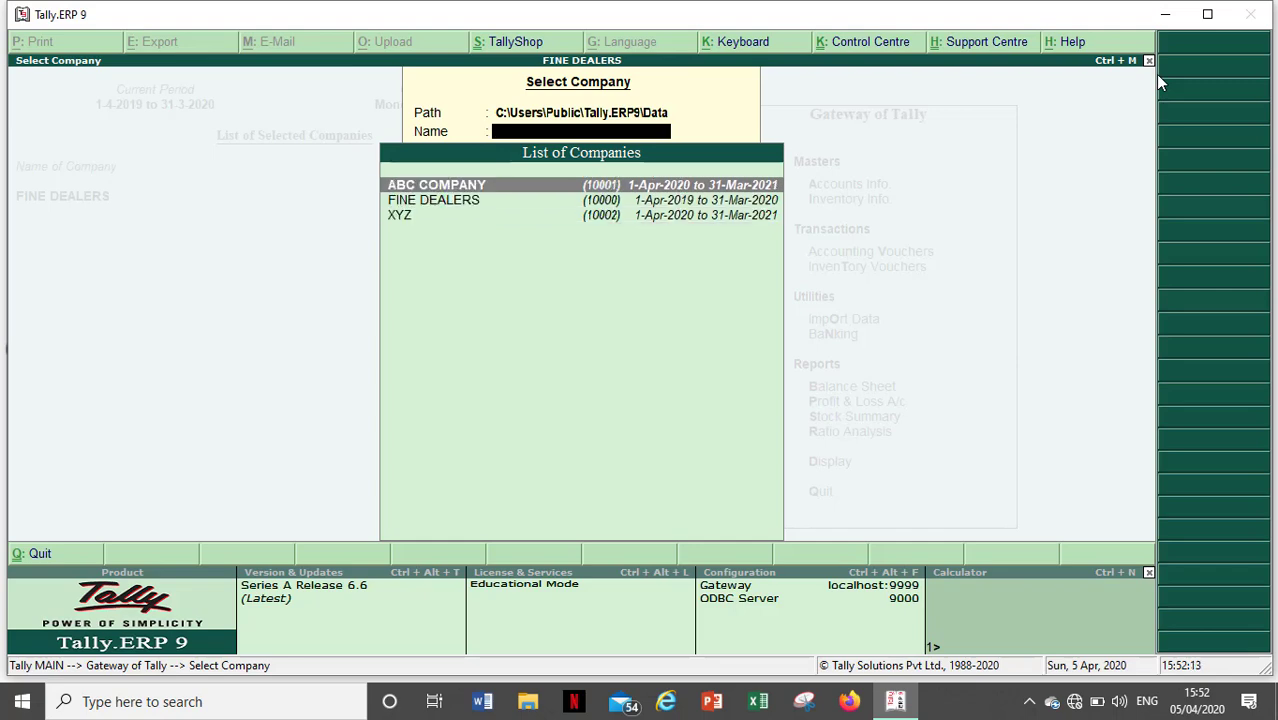
key(Return)
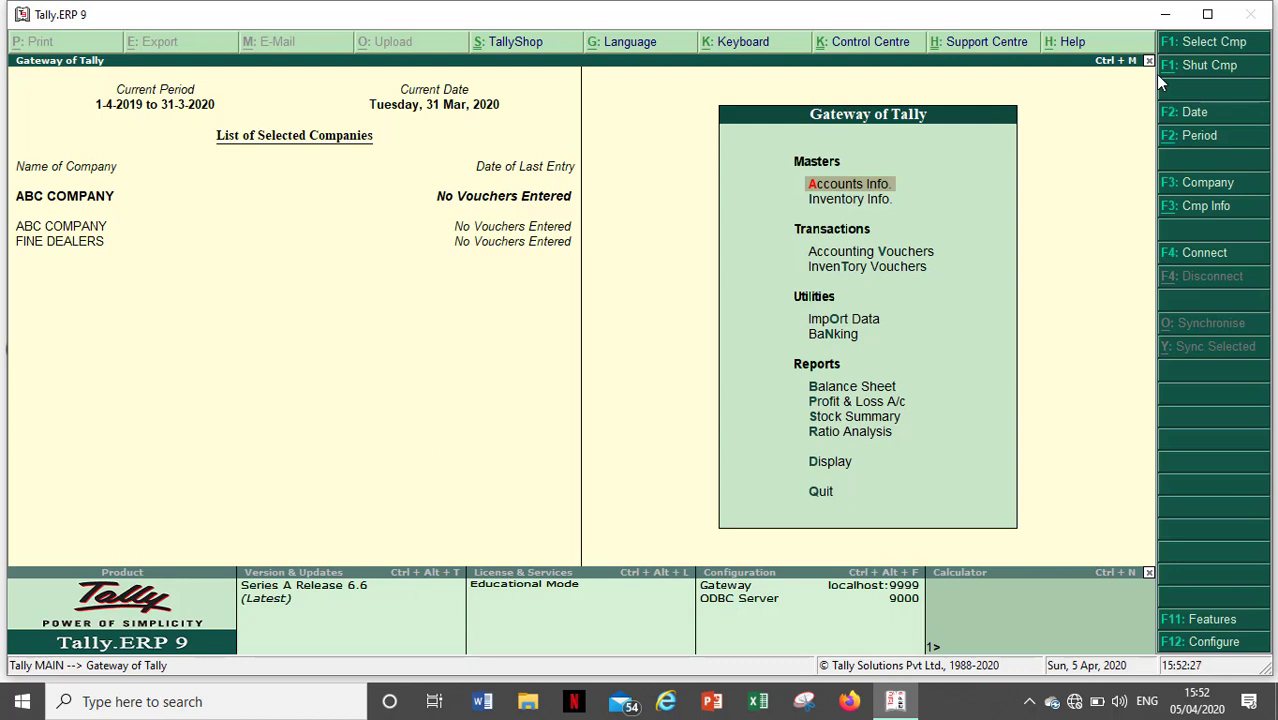
- Delete ABC COMPANY from its company alteration screen, confirm the deletion, and return to the Gateway of Tally
key(alt+F3)
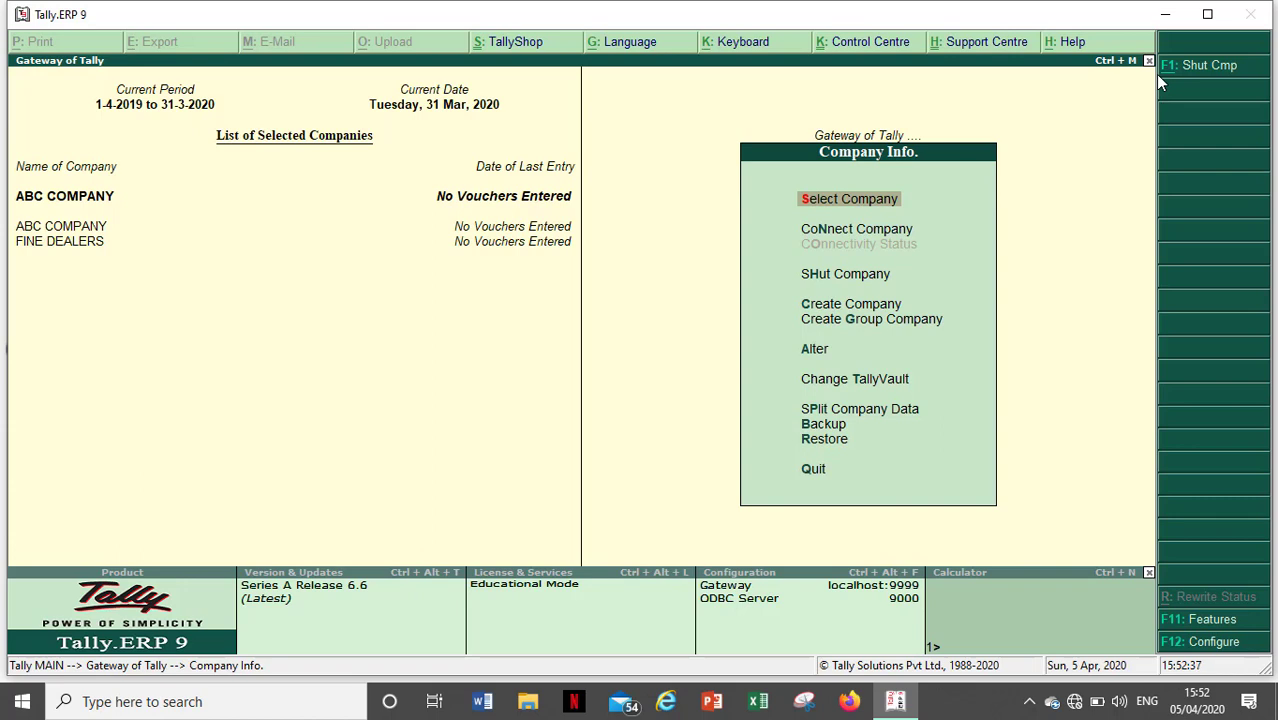
key(Down)
key(Down)
key(Down)
key(Down)
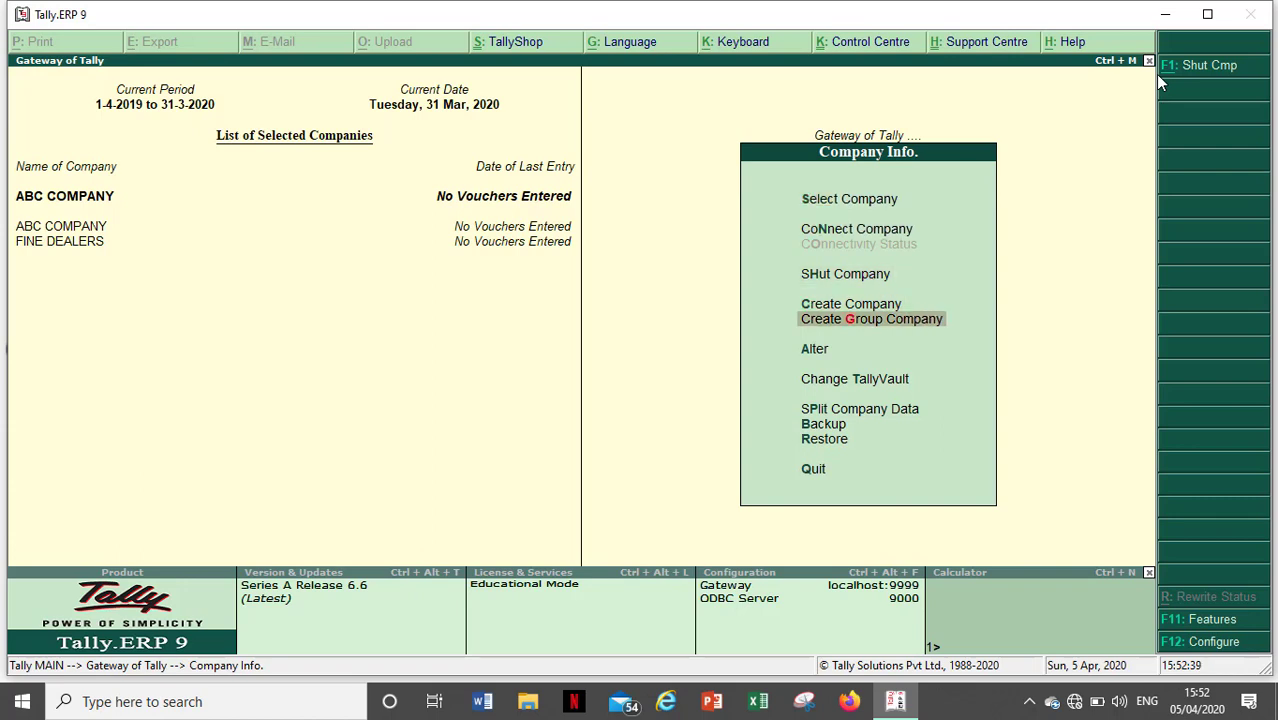
key(Down)
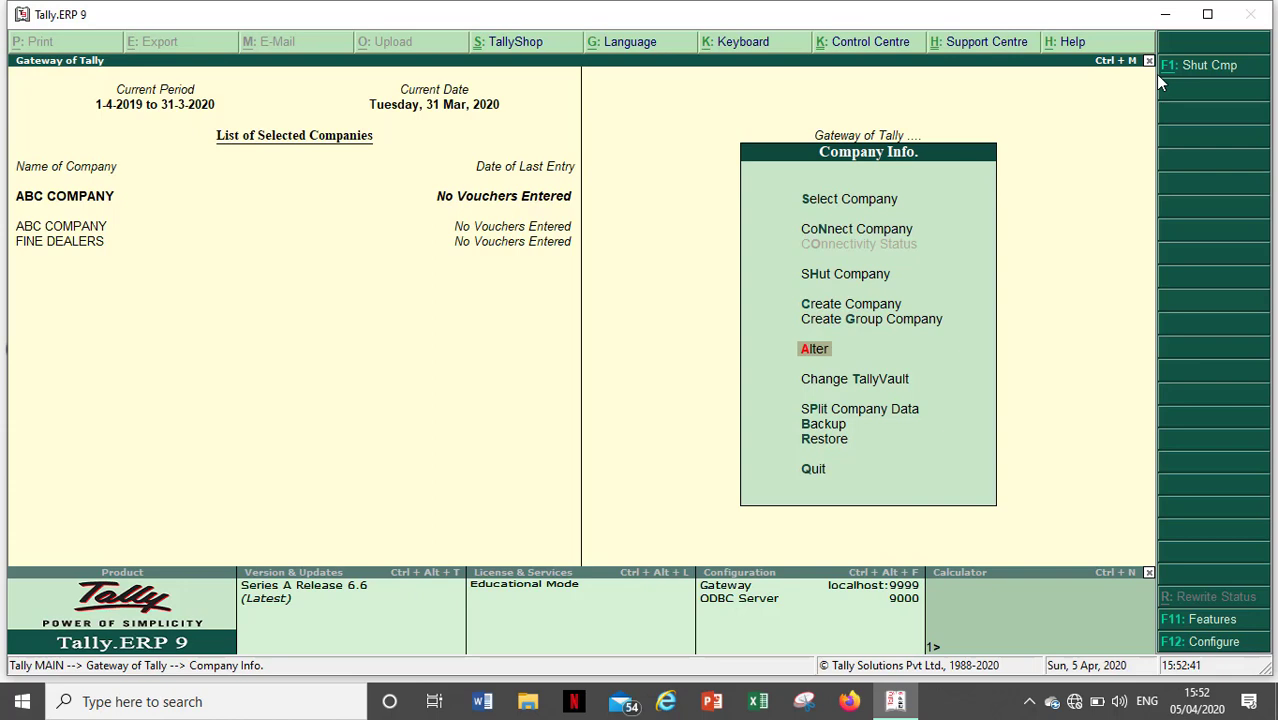
key(Return)
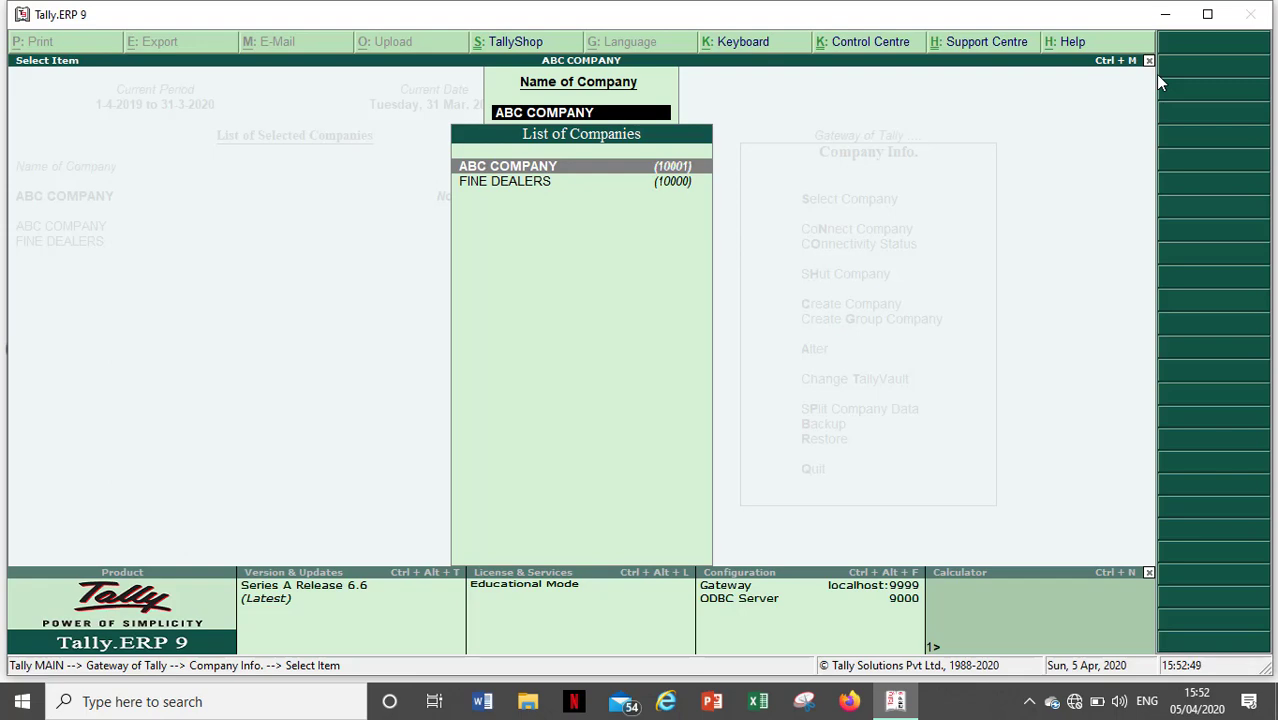
key(Down)
key(Up)
key(Return)
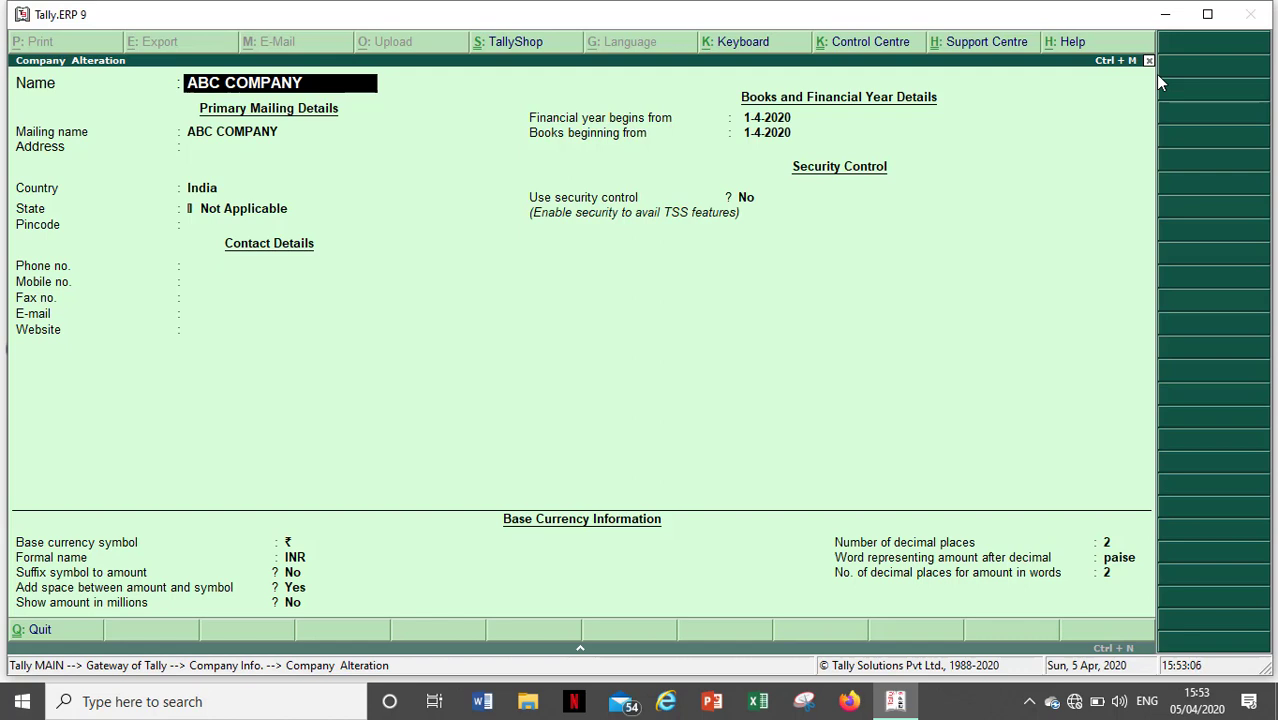
key(alt+d)
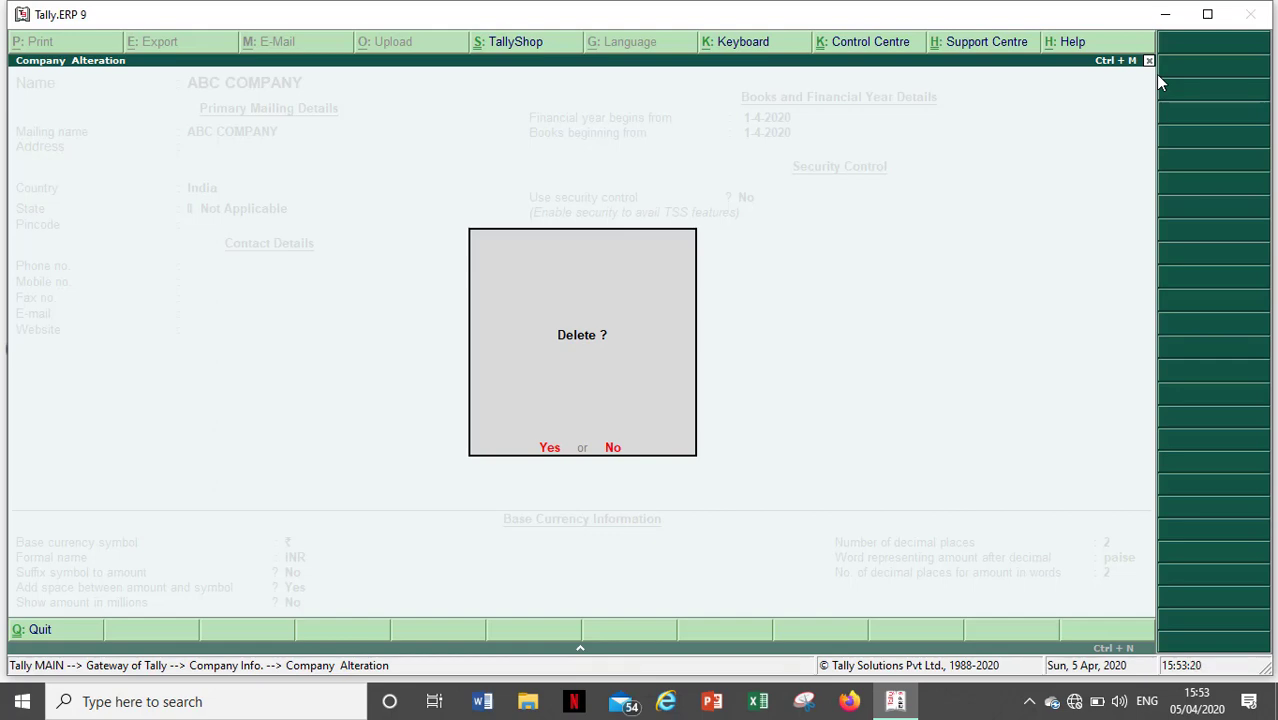
key(y)
key(y)
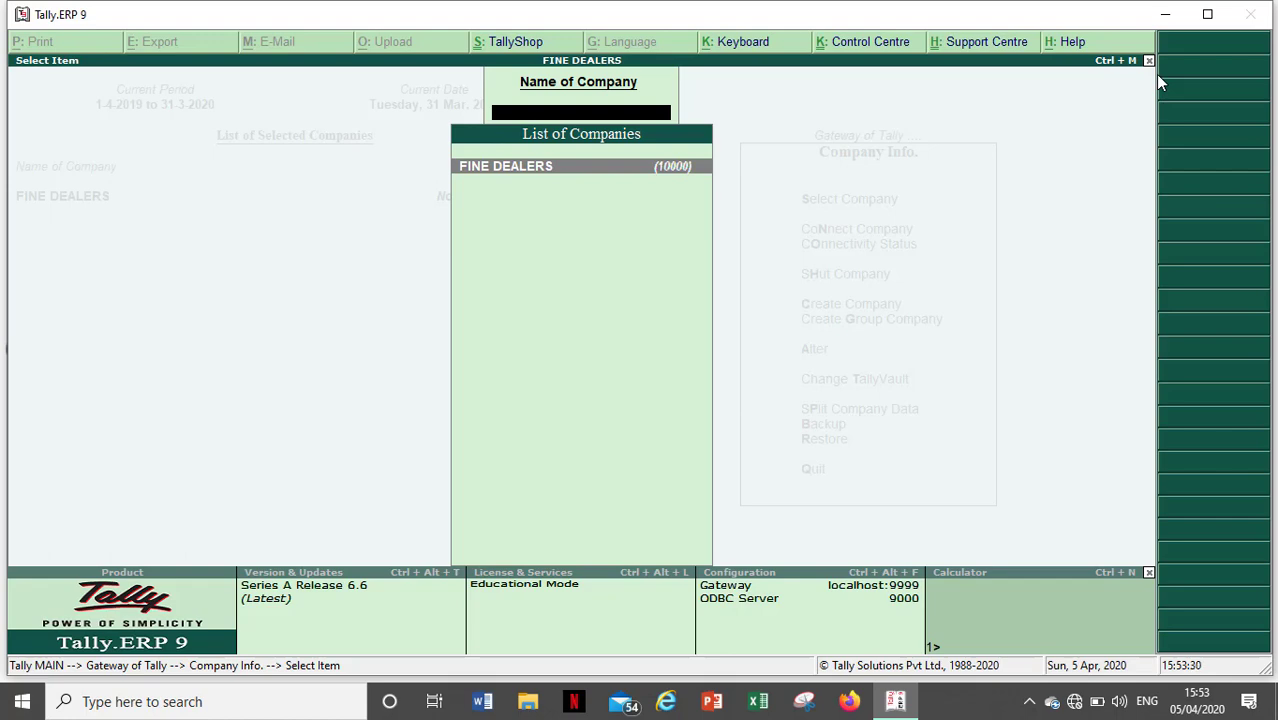
key(Escape)
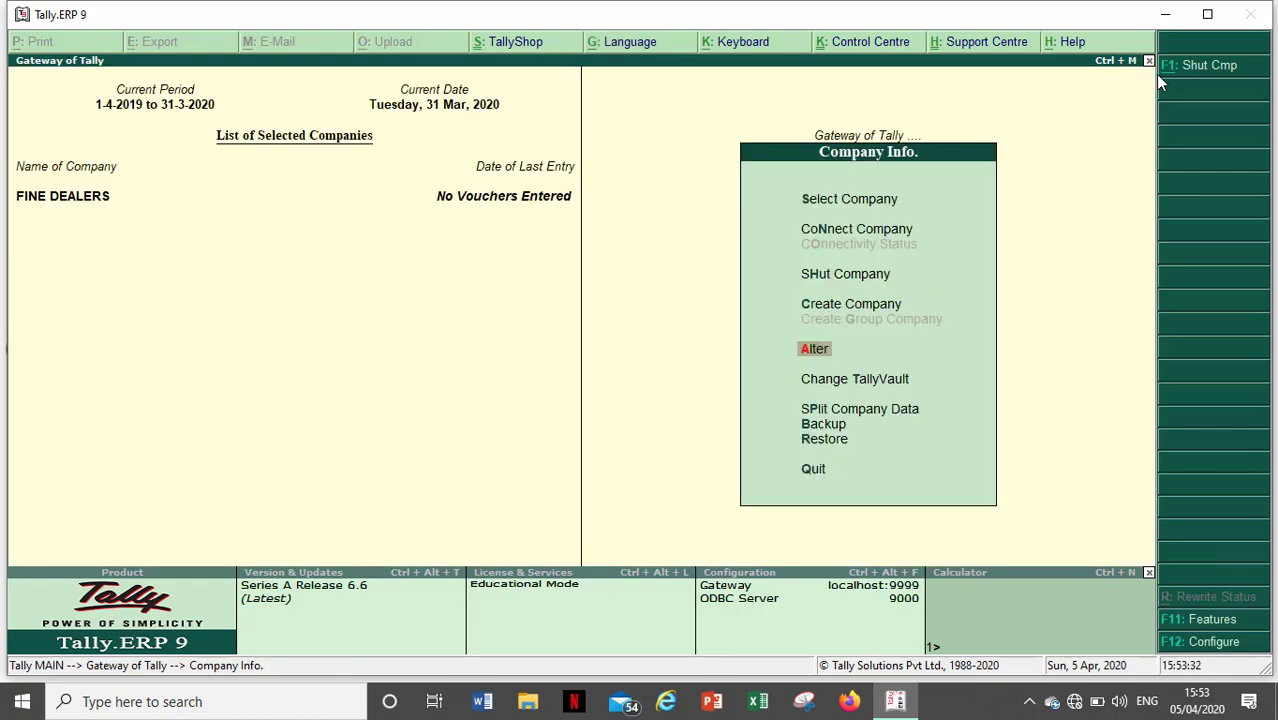
key(Escape)
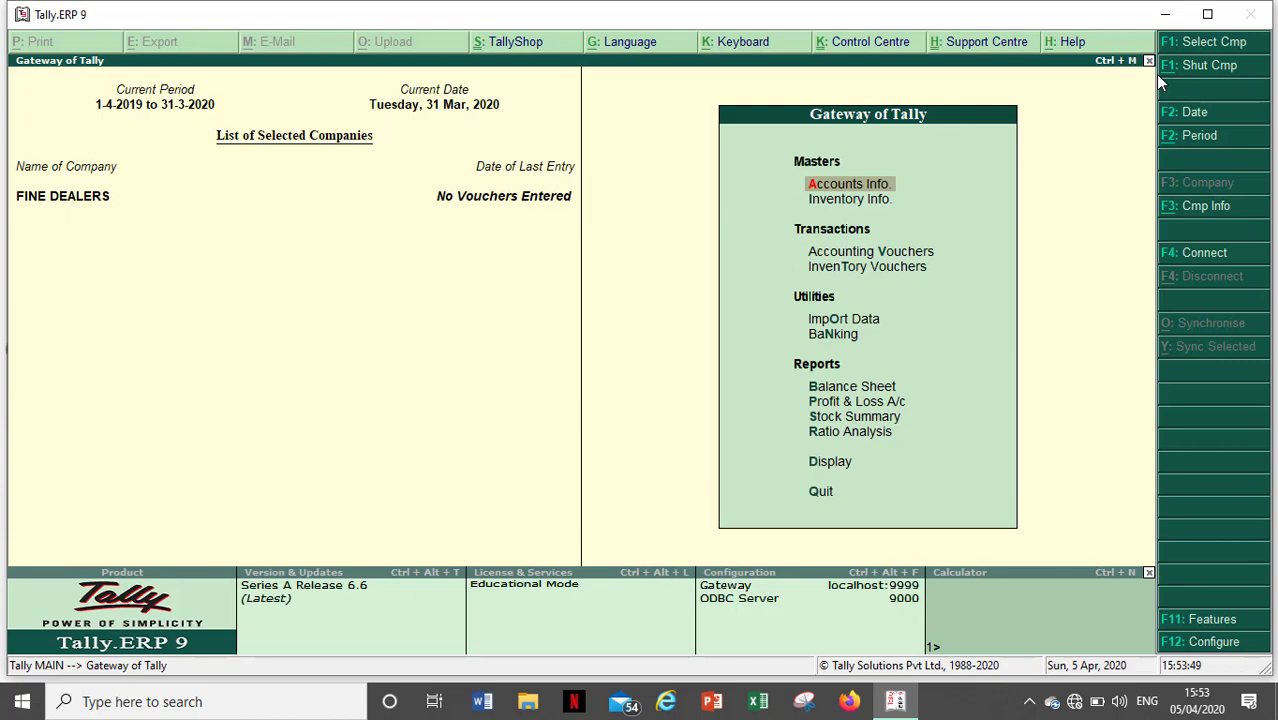
- Load the company XYZ from the list of companies alongside FINE DEALERS
key(F1)
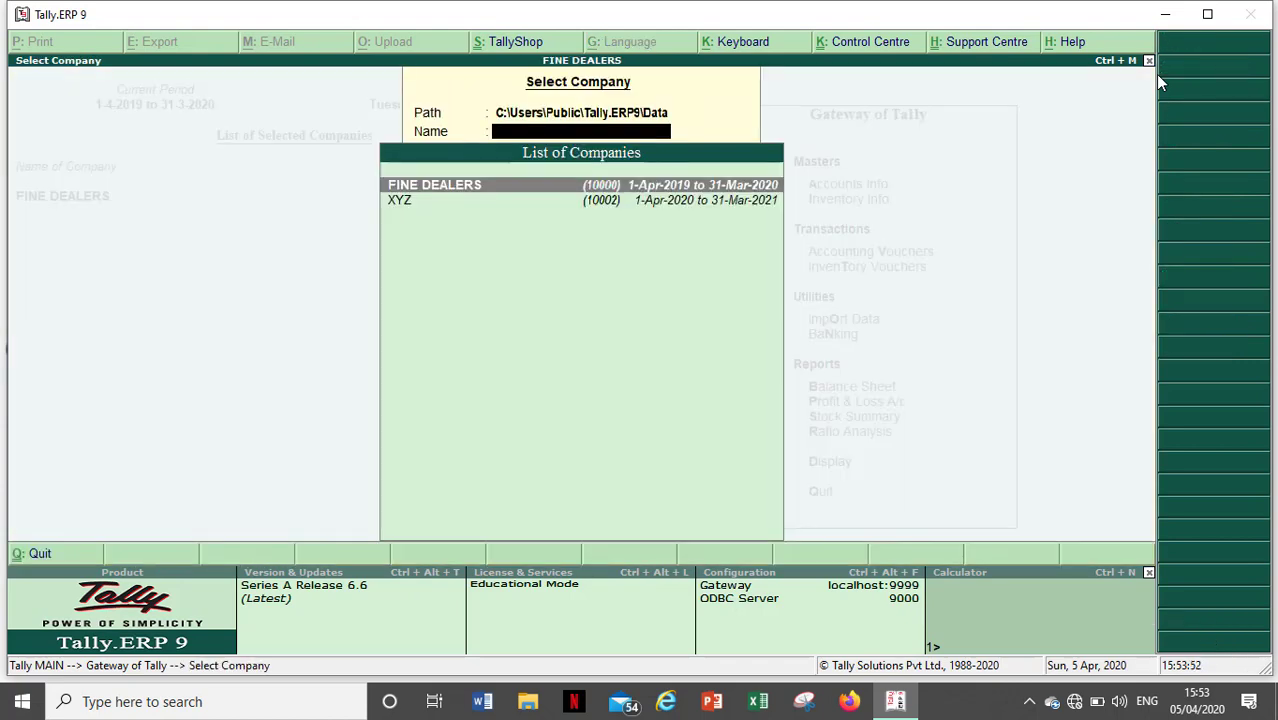
key(Down)
key(Return)
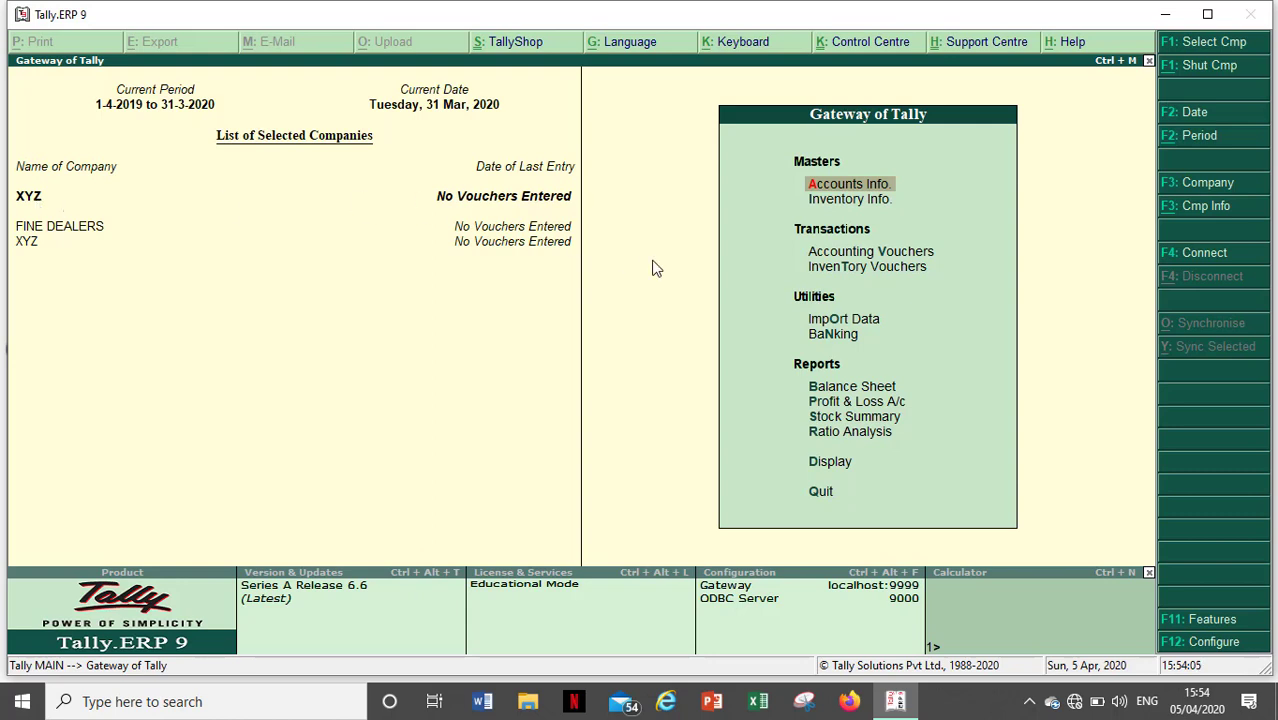
- Delete the company XYZ from its company alteration screen, confirm the deletion, and return to the Gateway of Tally
click(1202, 214)
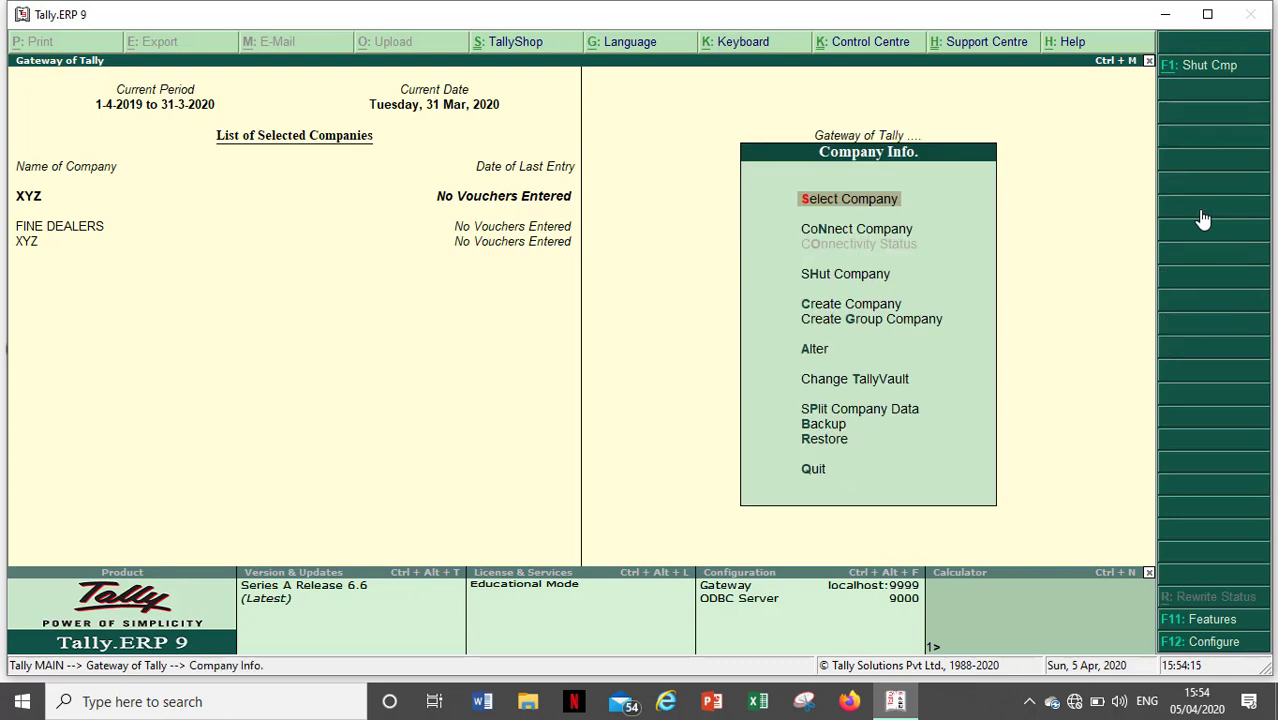
key(Down)
key(Down)
key(Down)
key(Down)
key(Down)
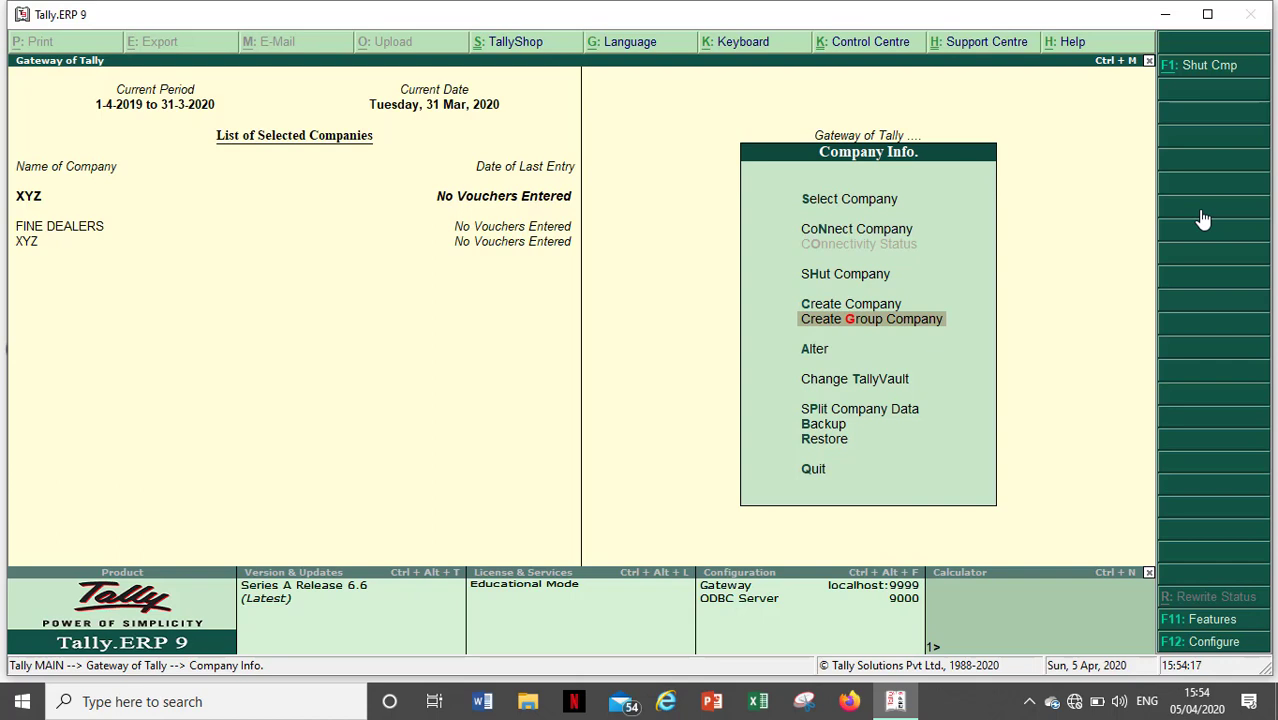
key(Return)
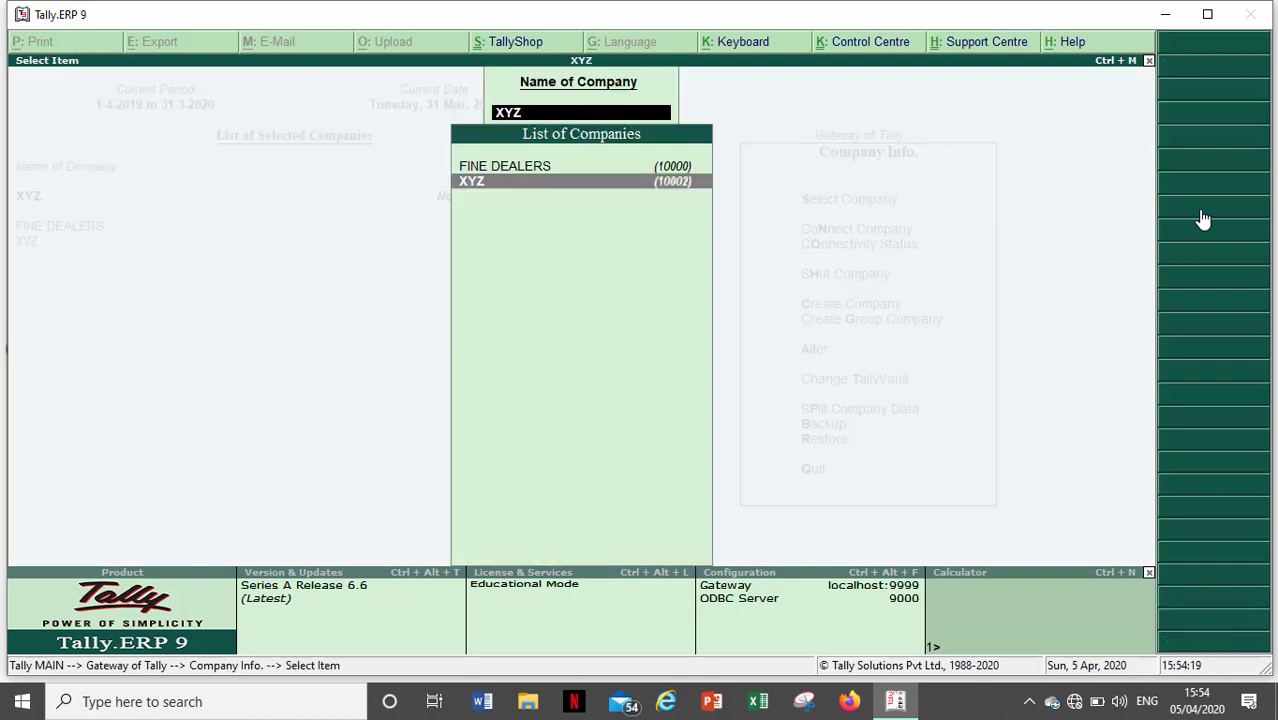
key(Up)
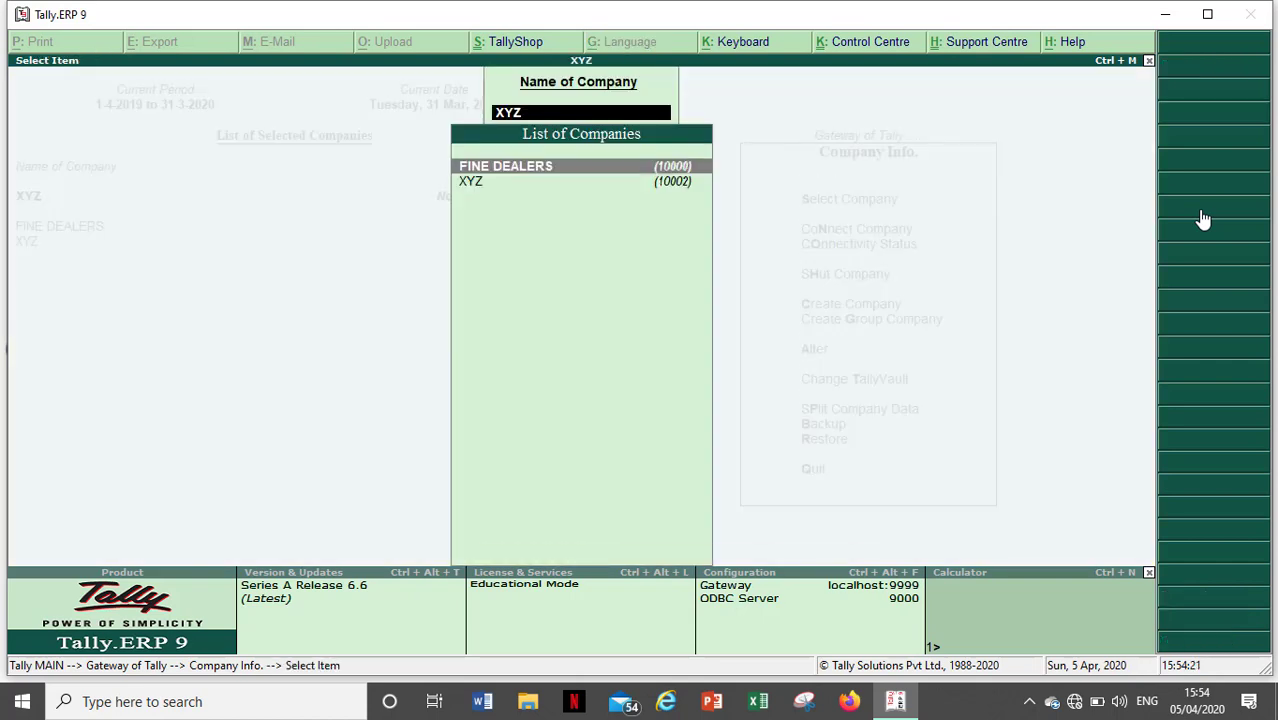
key(Down)
key(Up)
key(Down)
key(Return)
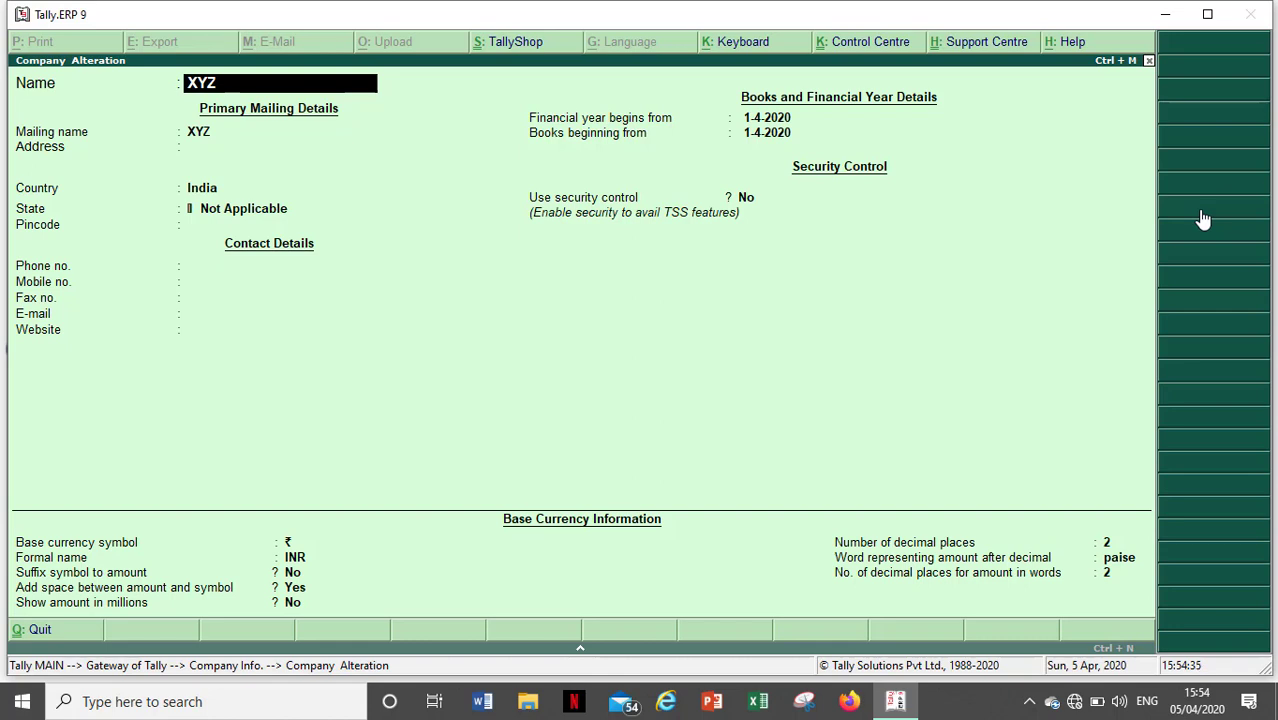
key(alt+d)
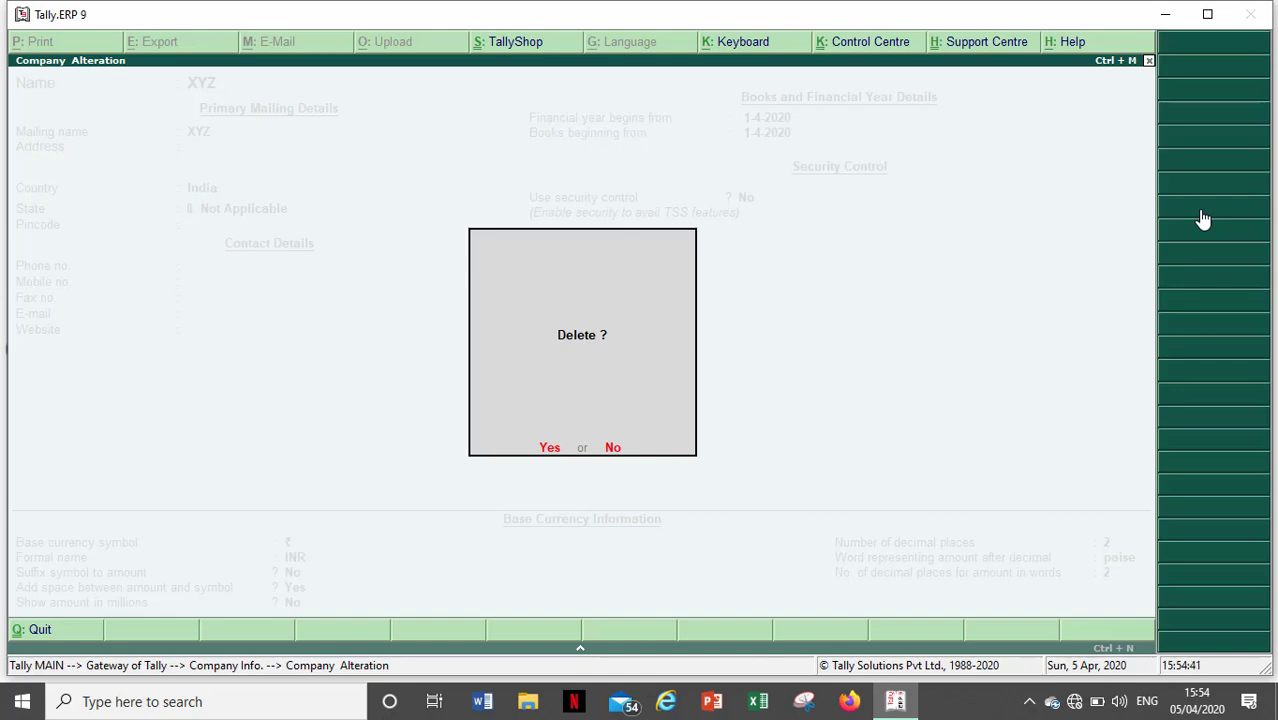
key(y)
key(y)
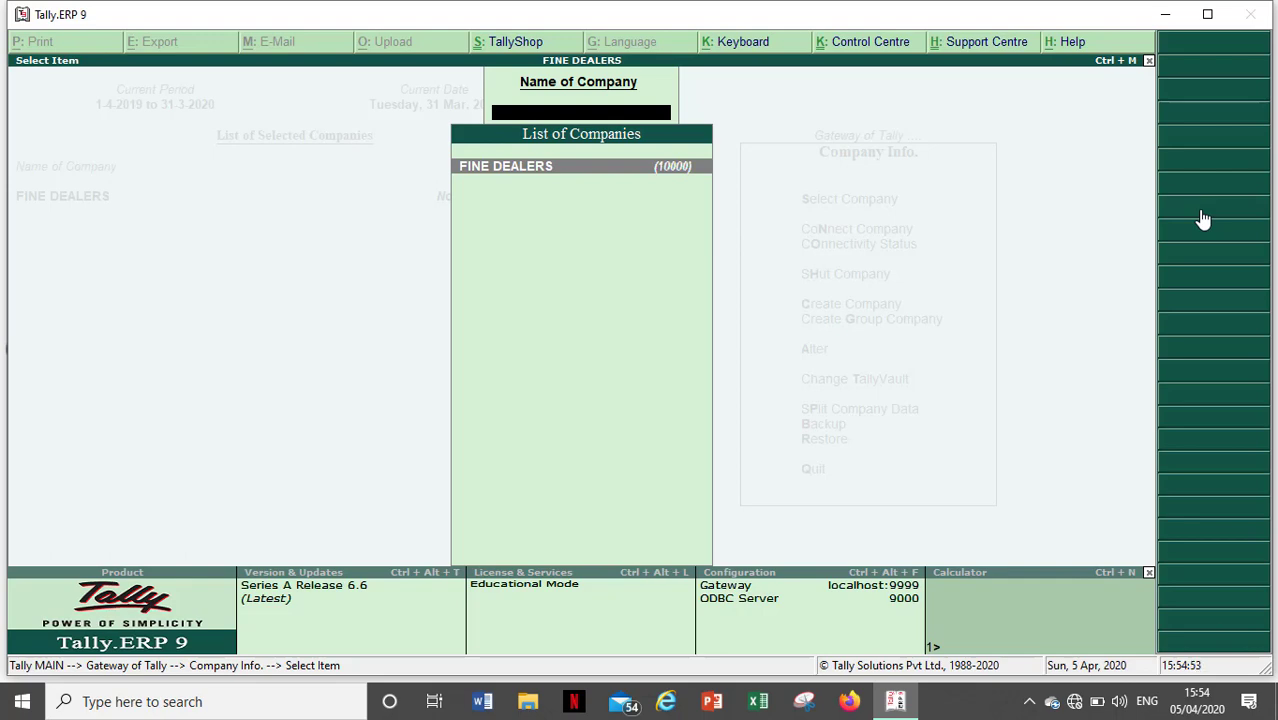
key(Escape)
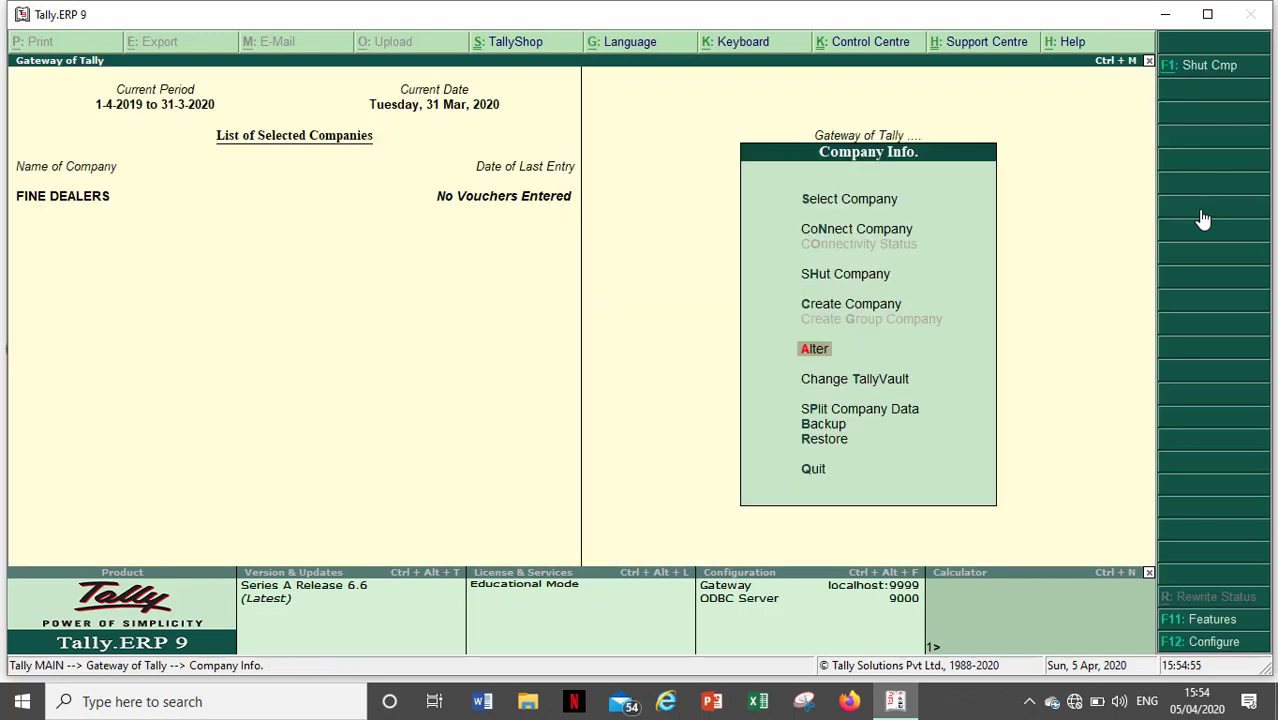
key(Escape)
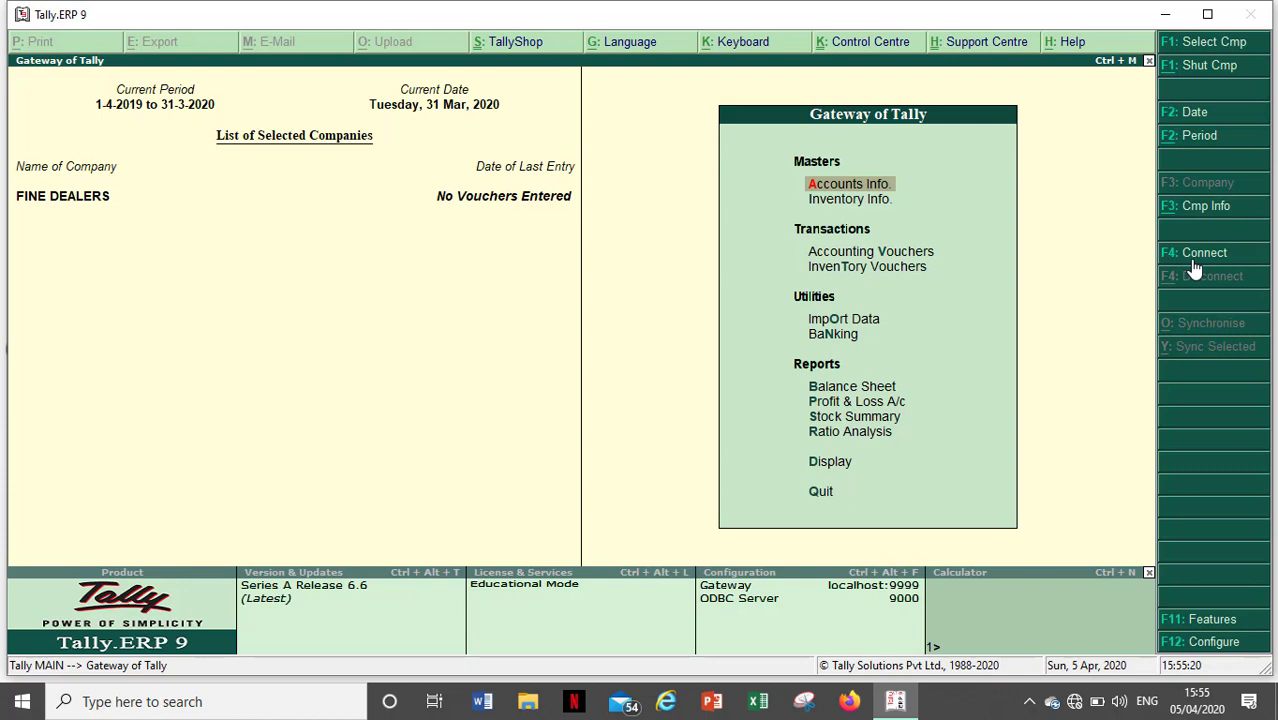
click(1193, 113)
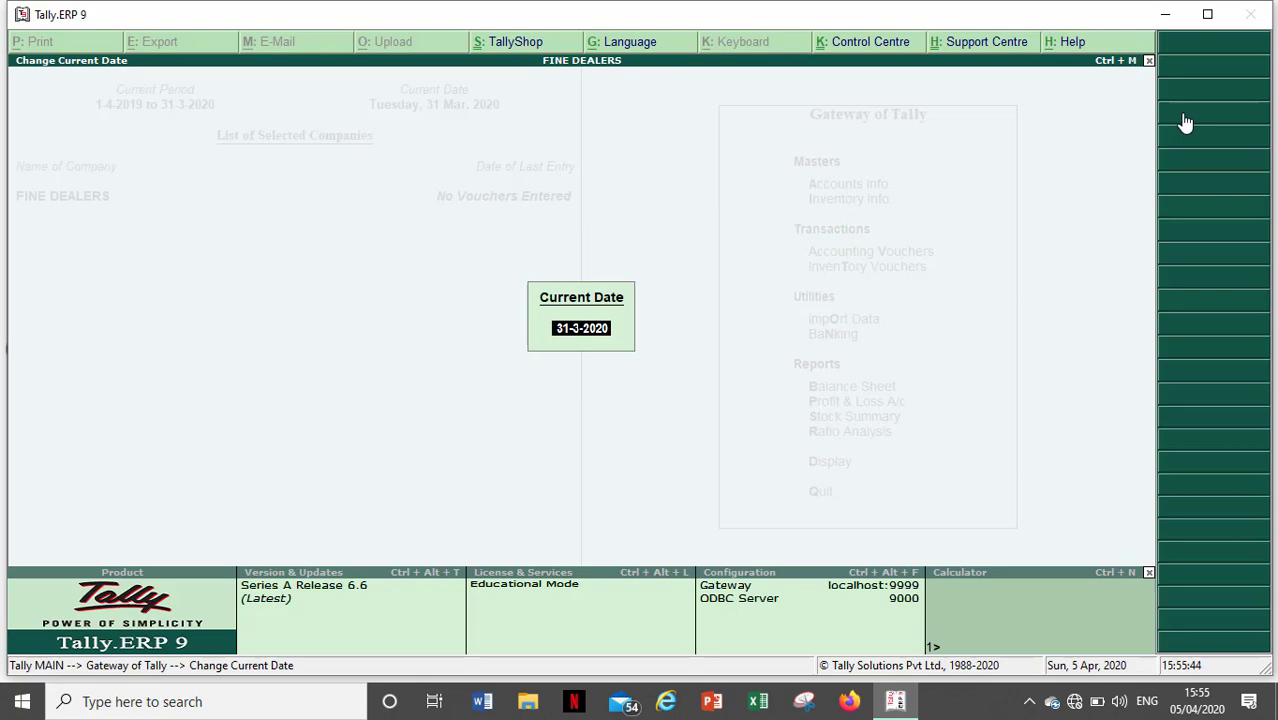
key(BackSpace)
key(Escape)
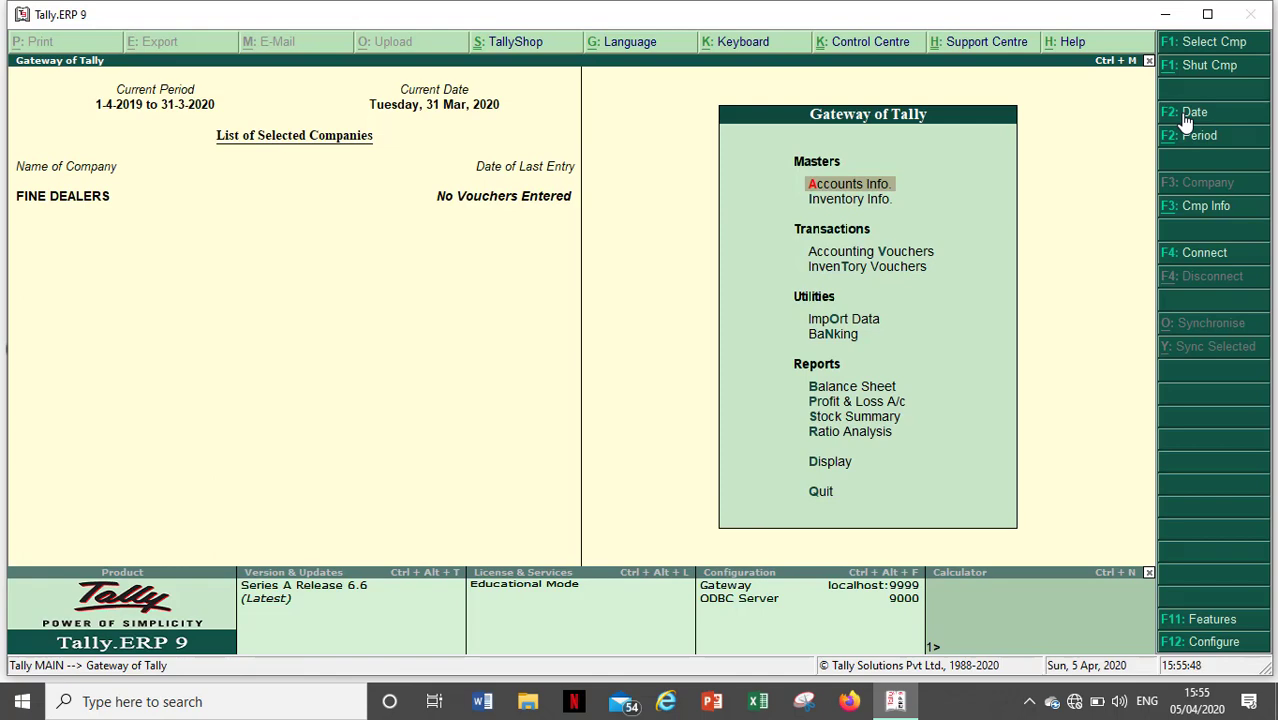
key(XF86MonBrightnessDown)
key(Escape)
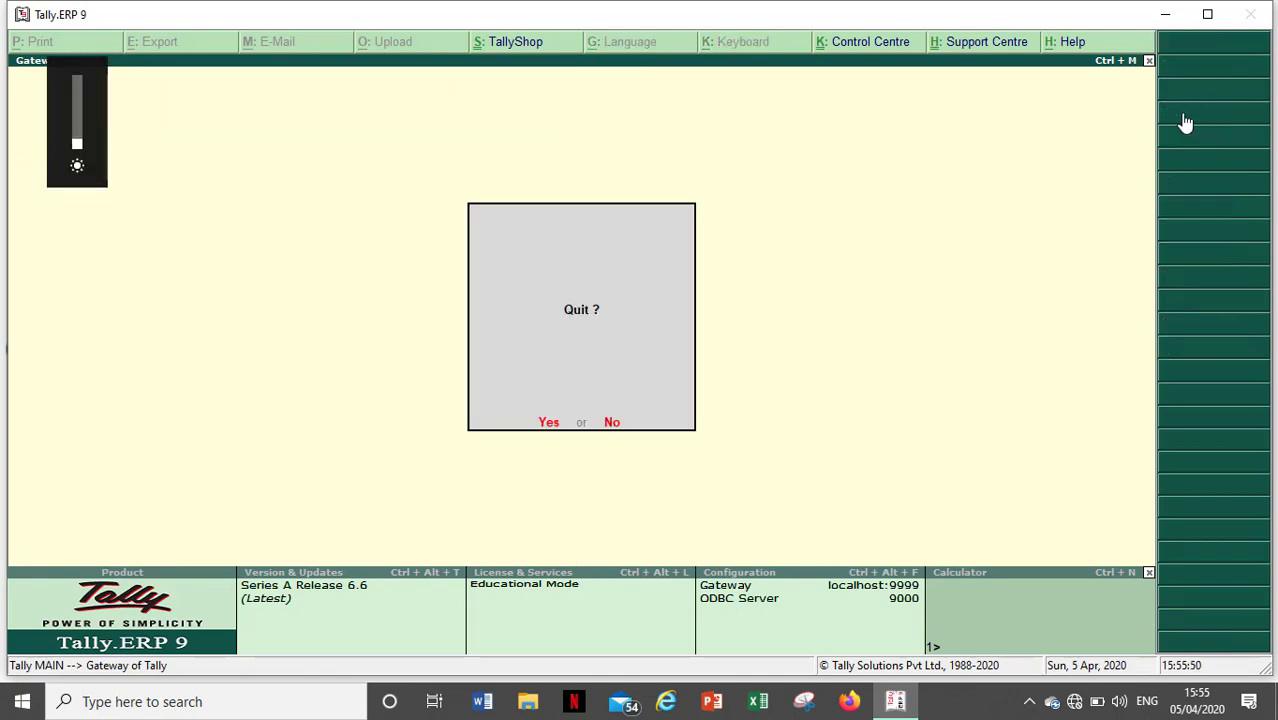
key(Escape)
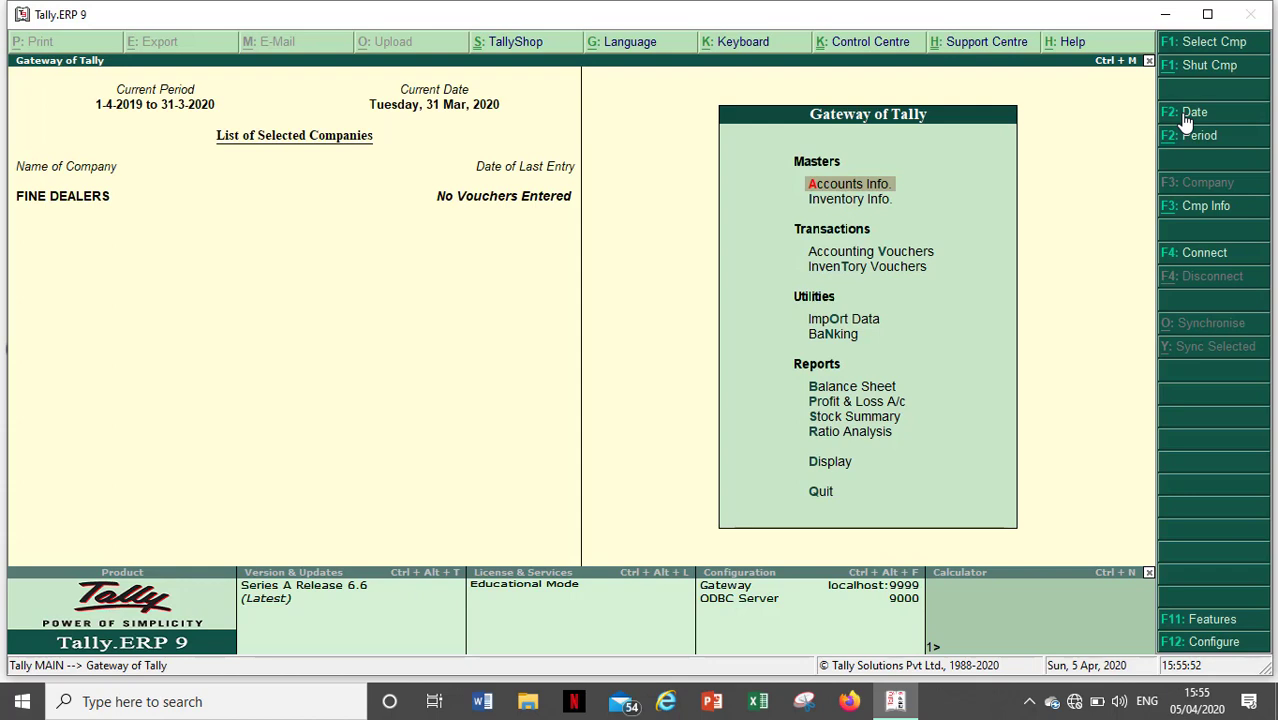
- Change the current date for FINE DEALERS to 1-4-2019
click(1190, 112)
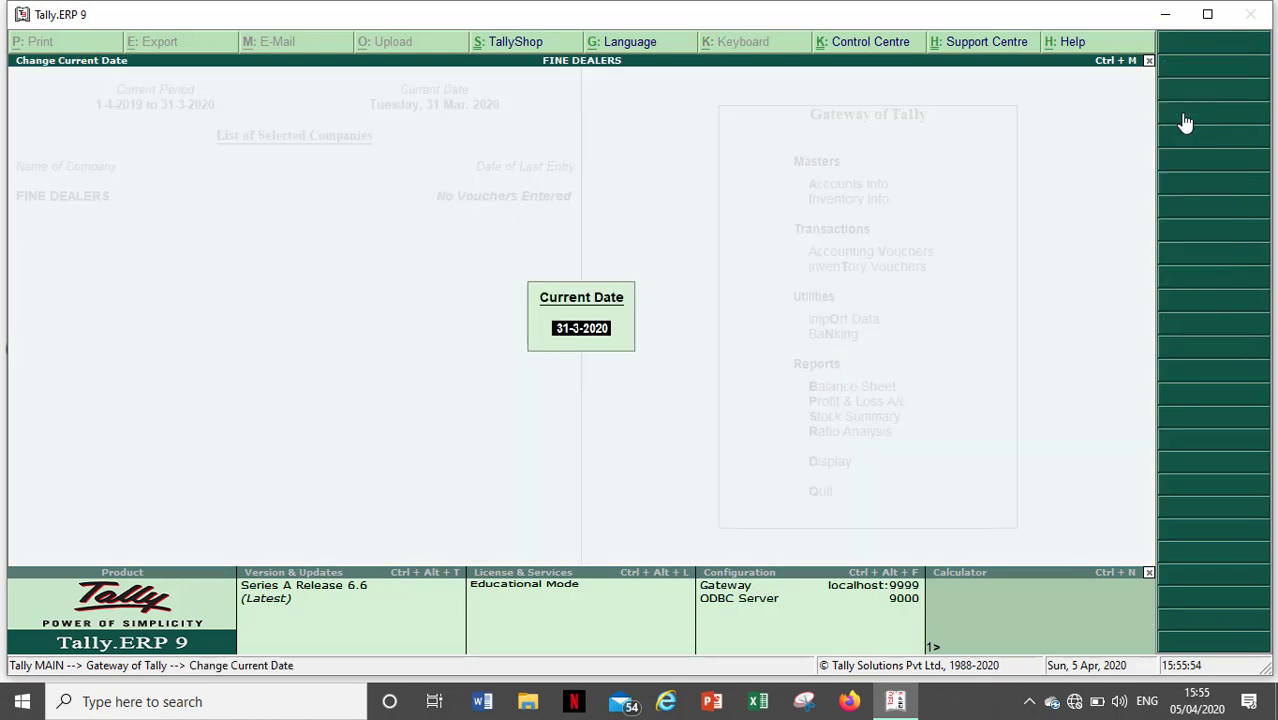
text(1.4.2019)
key(Return)
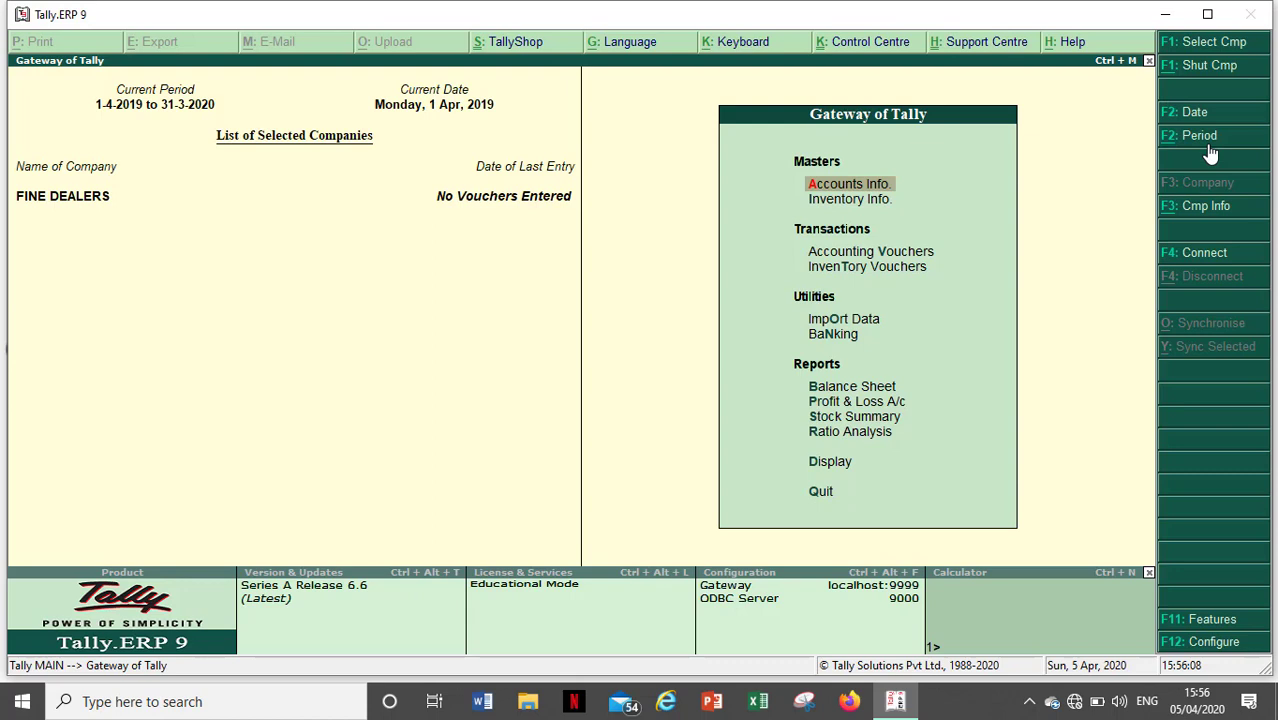
- Review the period for FINE DEALERS and accept it as 1-4-2019 to 31-3-2020
click(1207, 146)
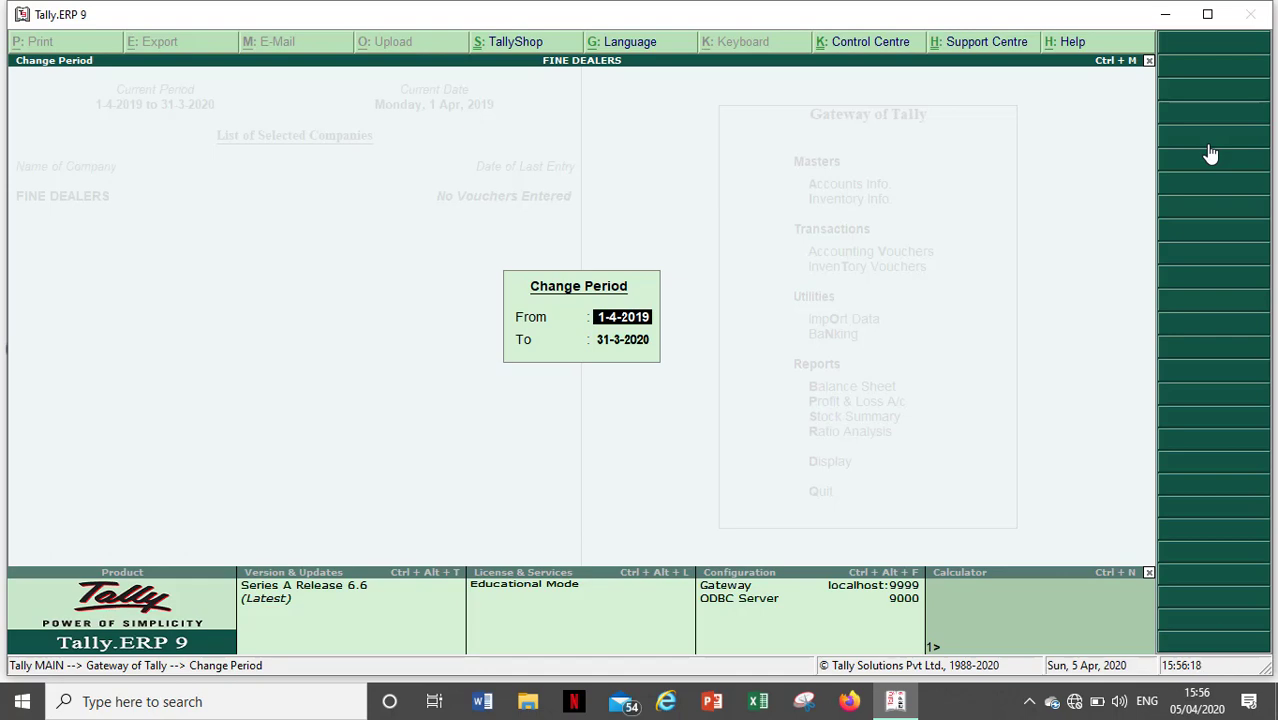
key(Return)
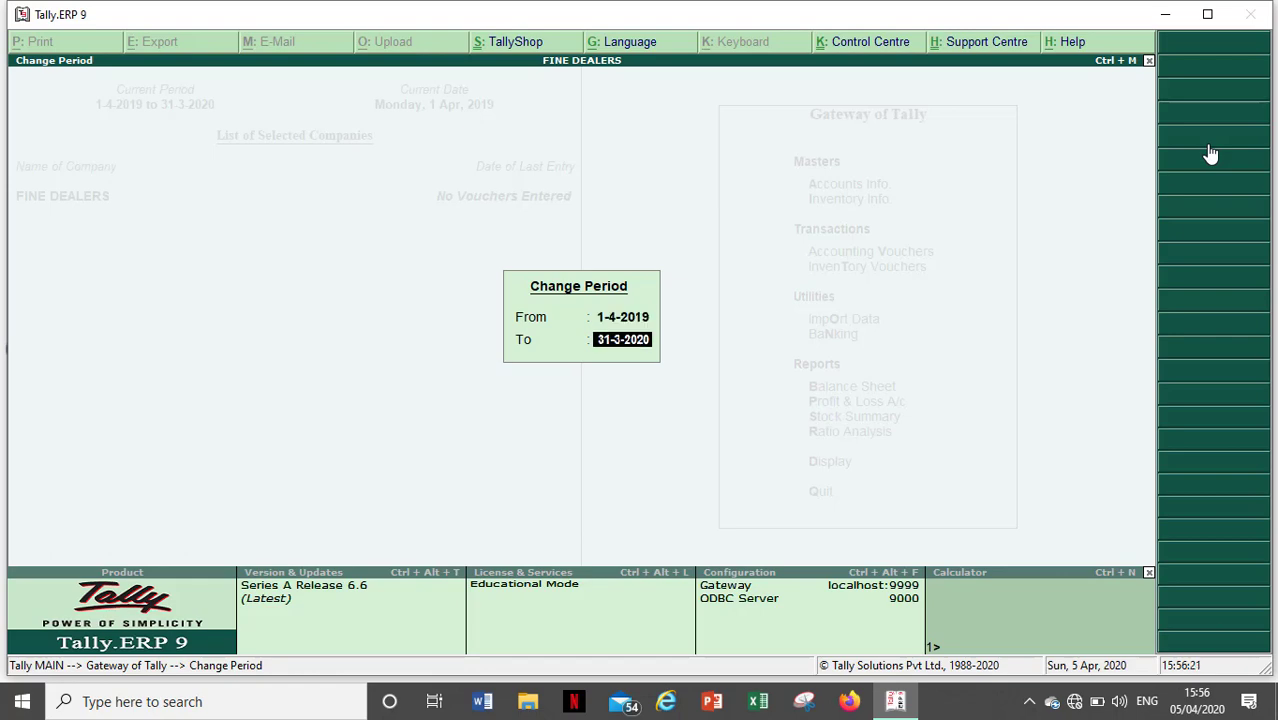
key(Return)
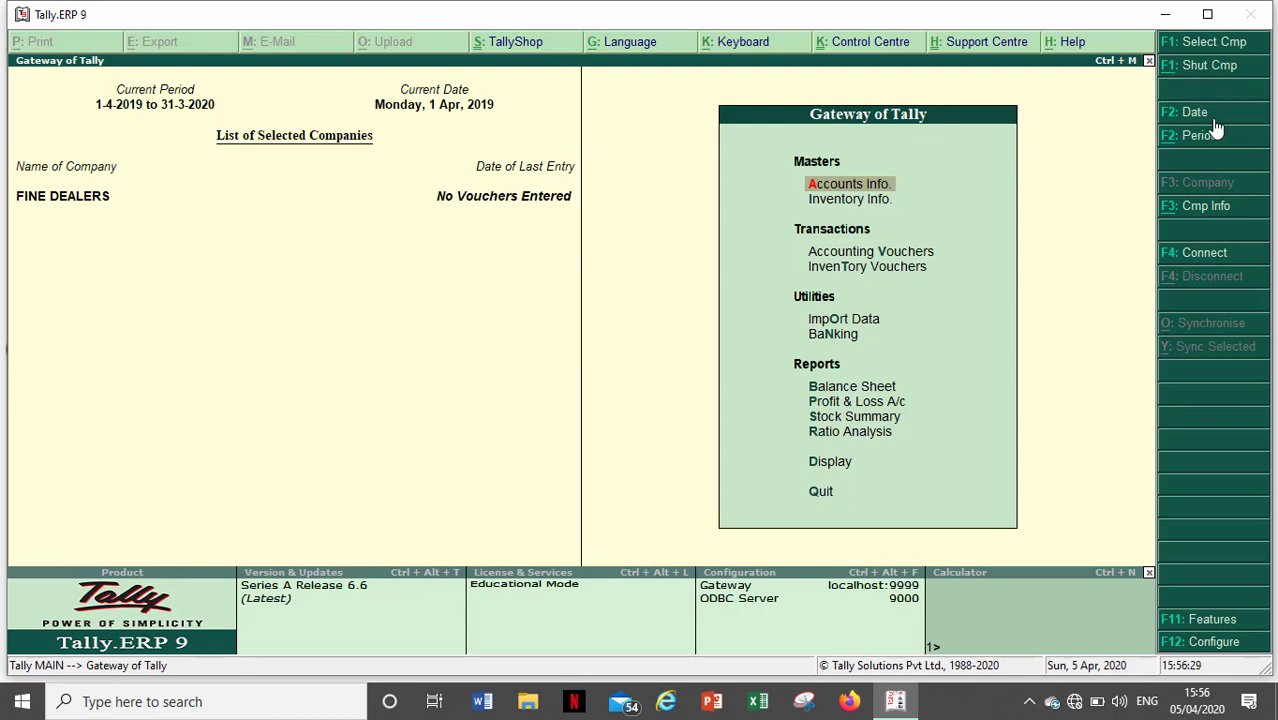
- View the company information options and the security control form for connecting FINE DEALERS online, leaving both without making changes
click(1208, 214)
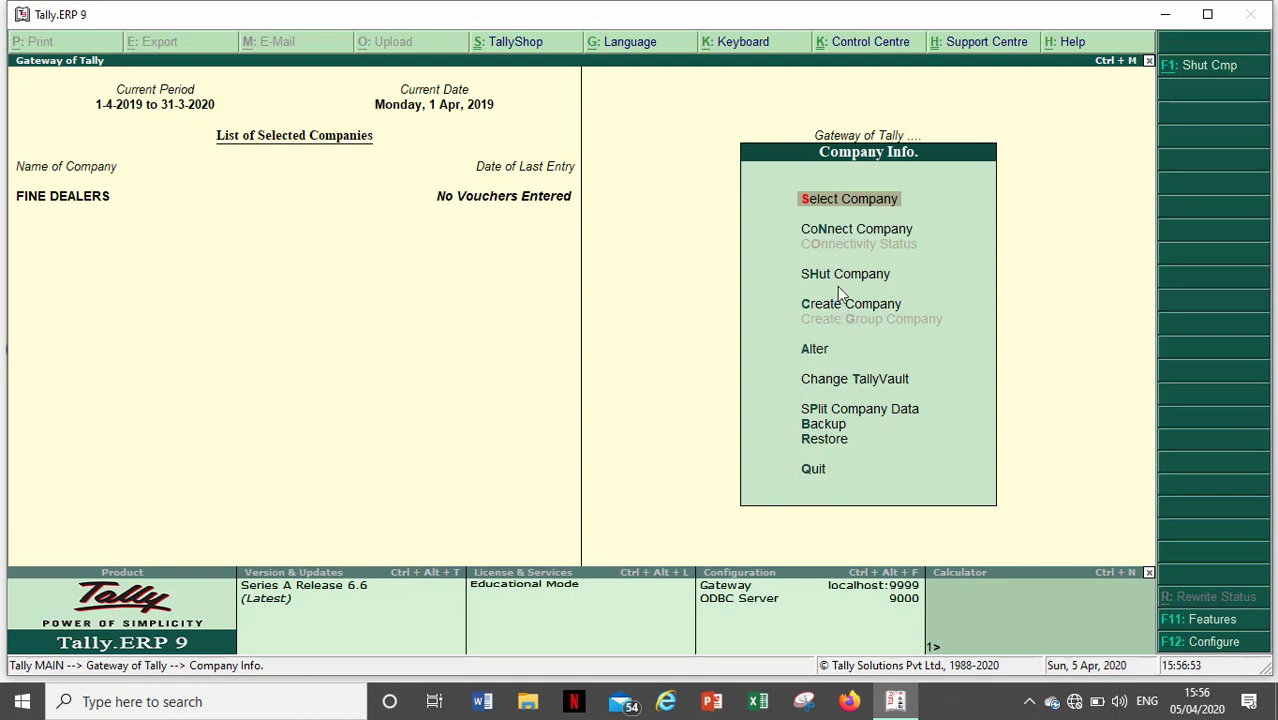
key(Escape)
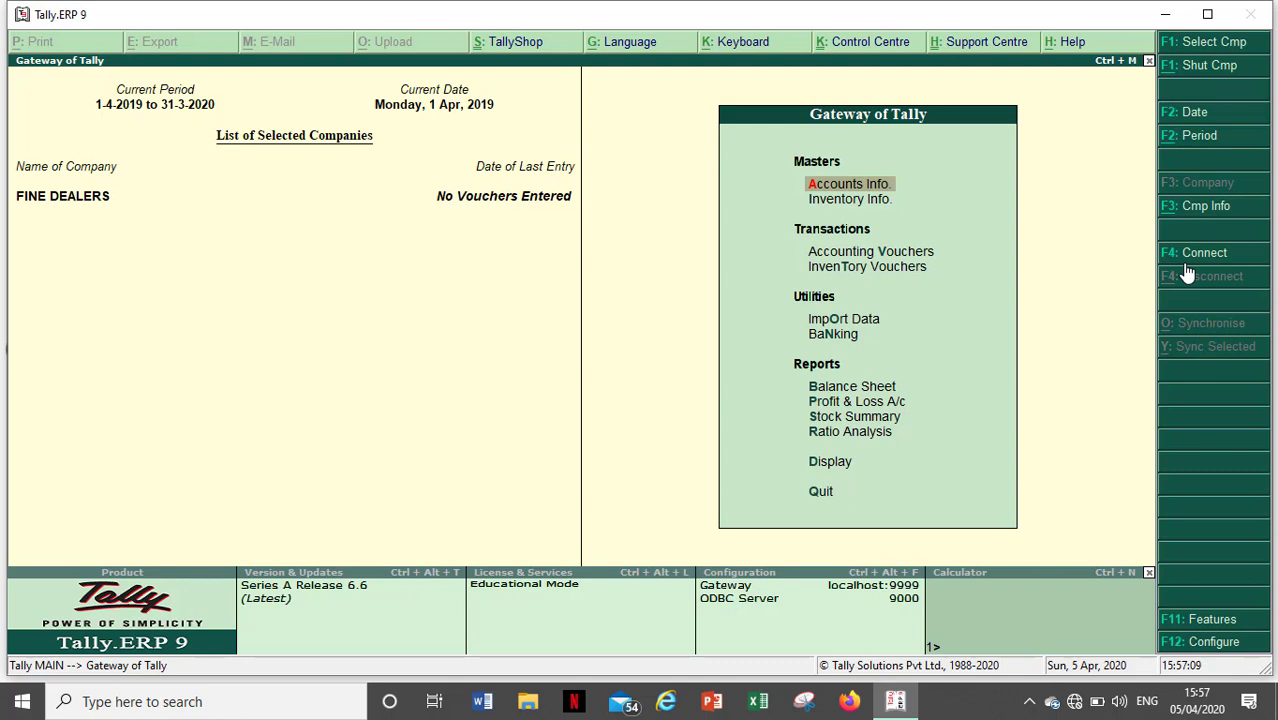
key(F4)
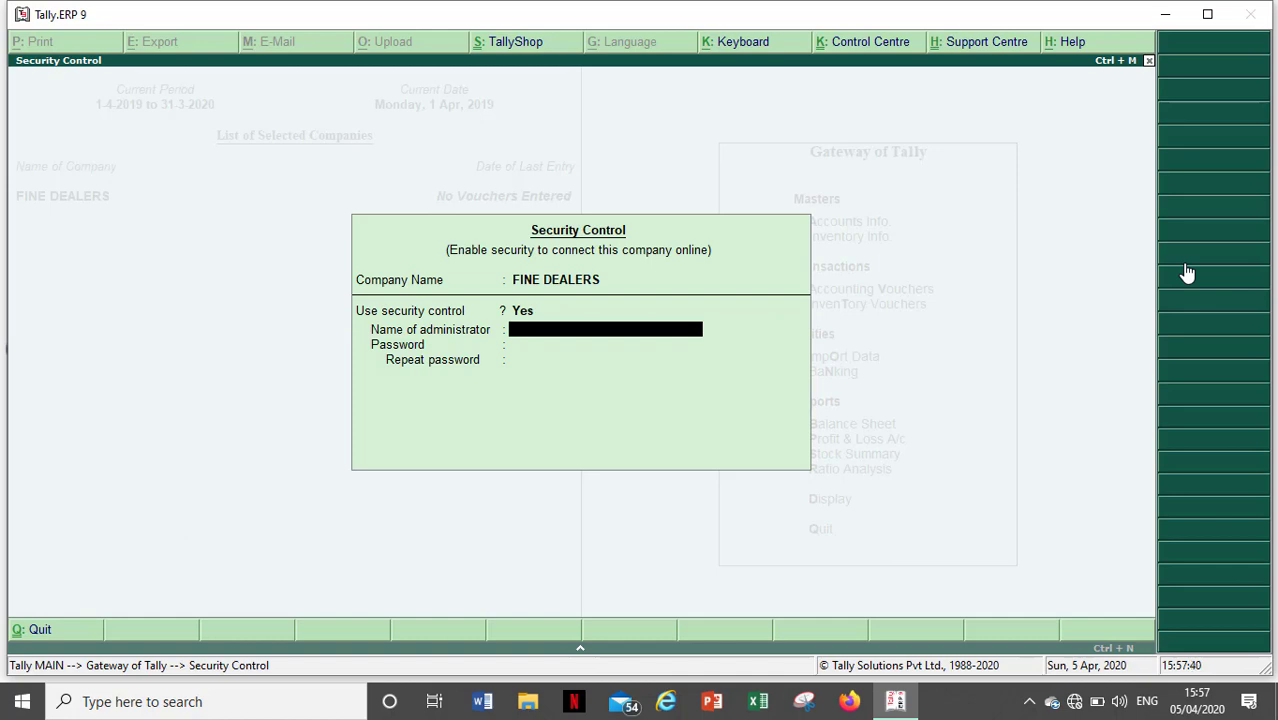
key(Escape)
key(Return)
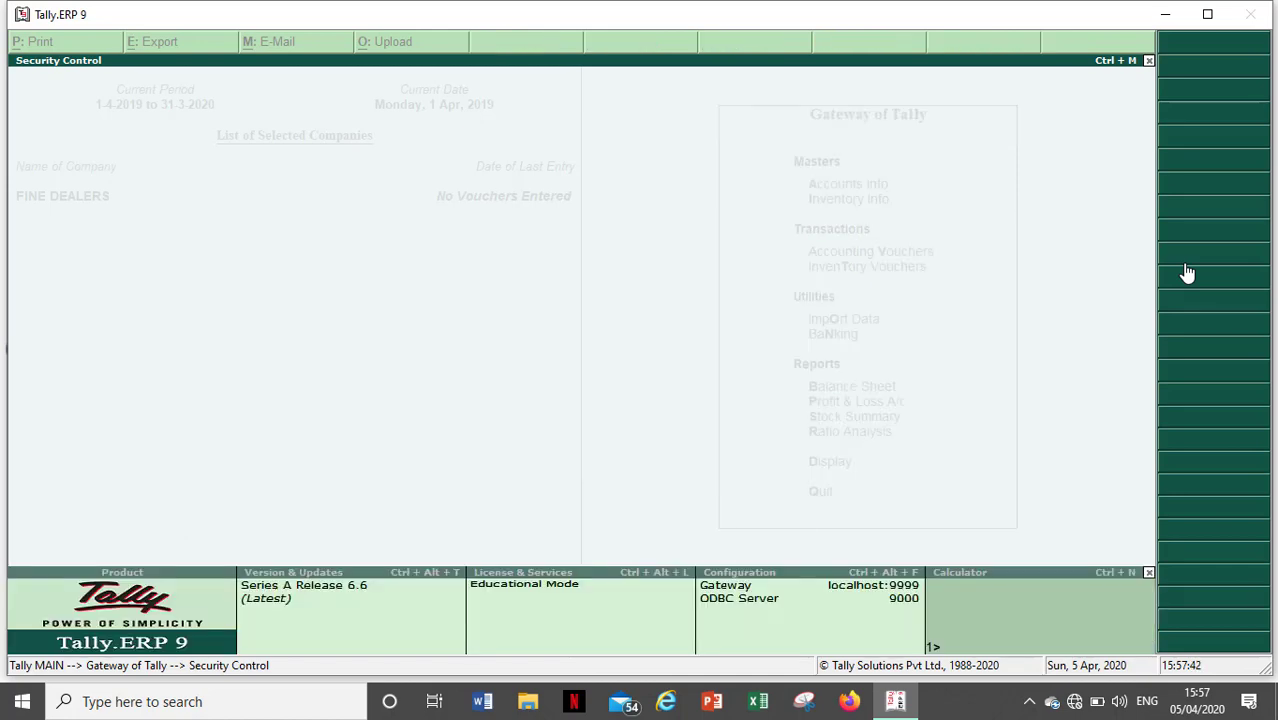